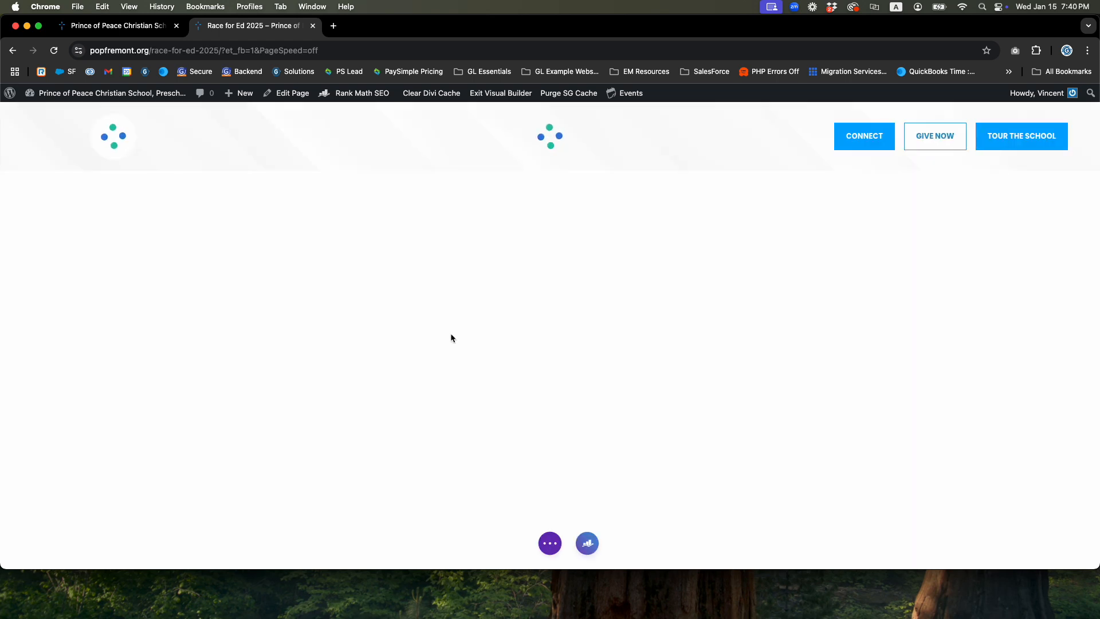
Open the settings of the Race Roster button module below the event date heading and move the settings dialog aside.
{"action": "scroll", "coordinate": [467, 350], "scroll_direction": "down", "scroll_amount": 5}
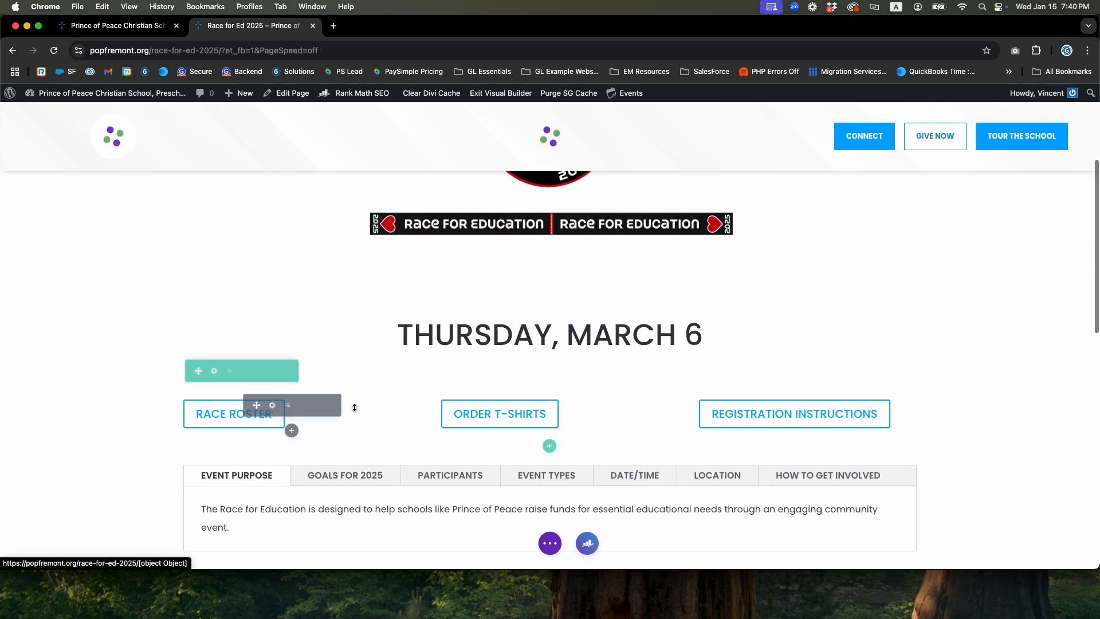
{"action": "scroll", "coordinate": [353, 407], "scroll_direction": "down", "scroll_amount": 2}
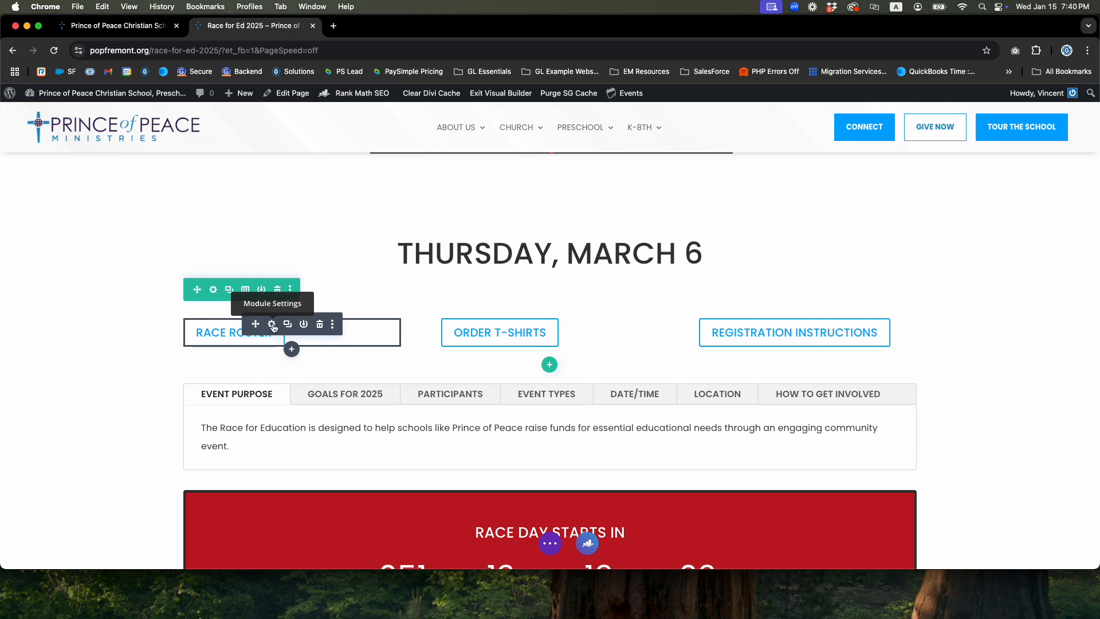
{"action": "left_click", "coordinate": [272, 326]}
{"action": "left_click_drag", "start_coordinate": [195, 215], "coordinate": [542, 155]}
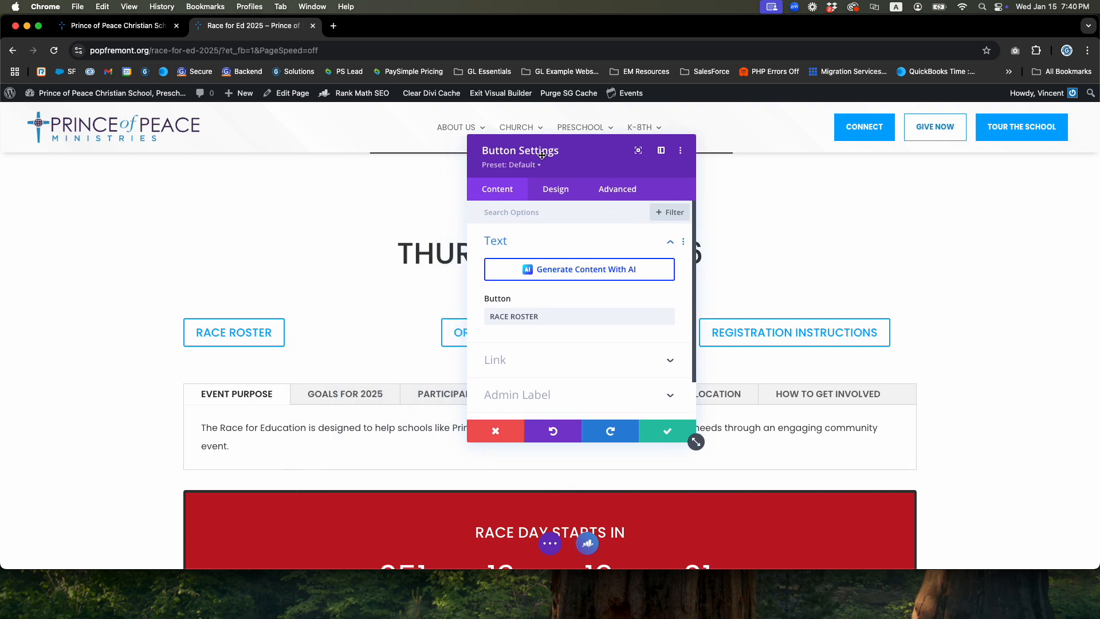
Enable custom styles for the Race Roster button and set its text size to 18px.
{"action": "left_click", "coordinate": [558, 194]}
{"action": "scroll", "coordinate": [537, 220], "scroll_direction": "down", "scroll_amount": 2}
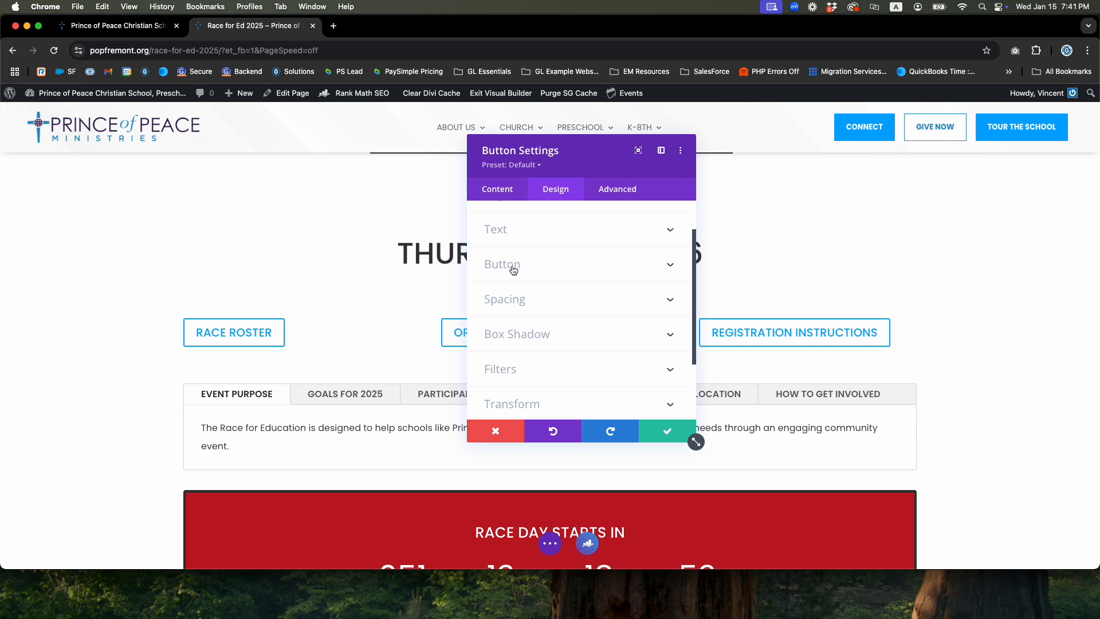
{"action": "scroll", "coordinate": [514, 264], "scroll_direction": "up", "scroll_amount": 2}
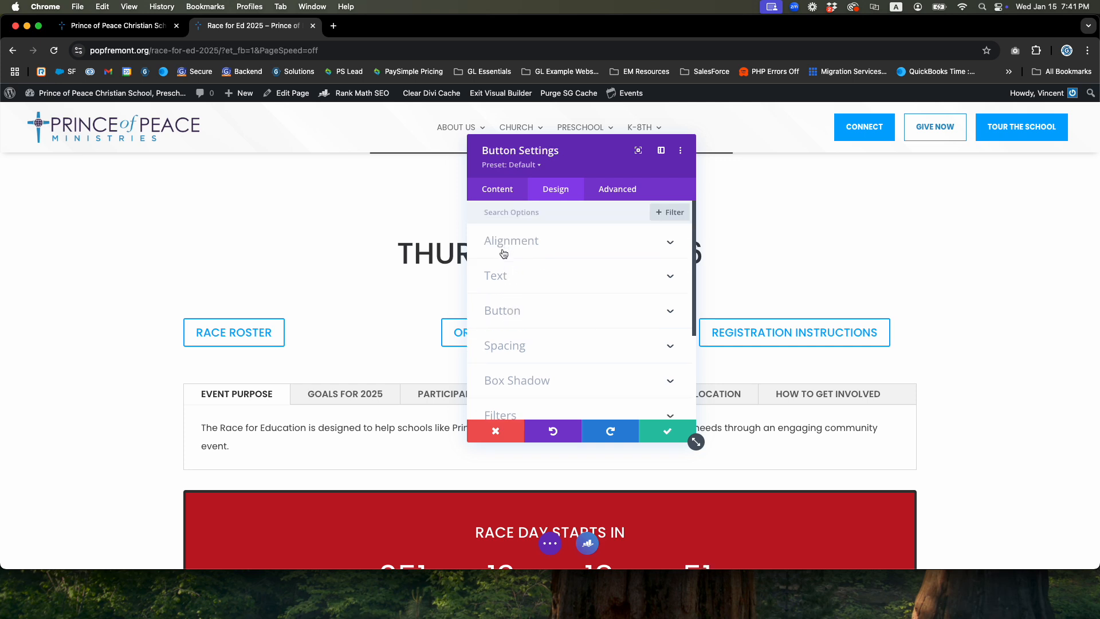
{"action": "left_click", "coordinate": [515, 312]}
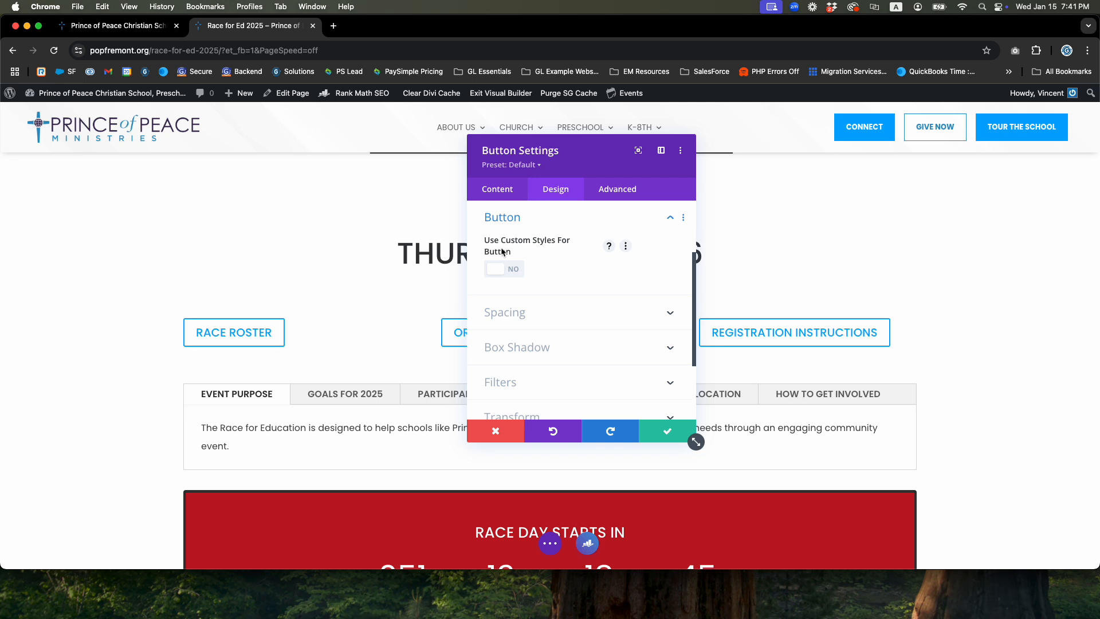
{"action": "left_click", "coordinate": [504, 275]}
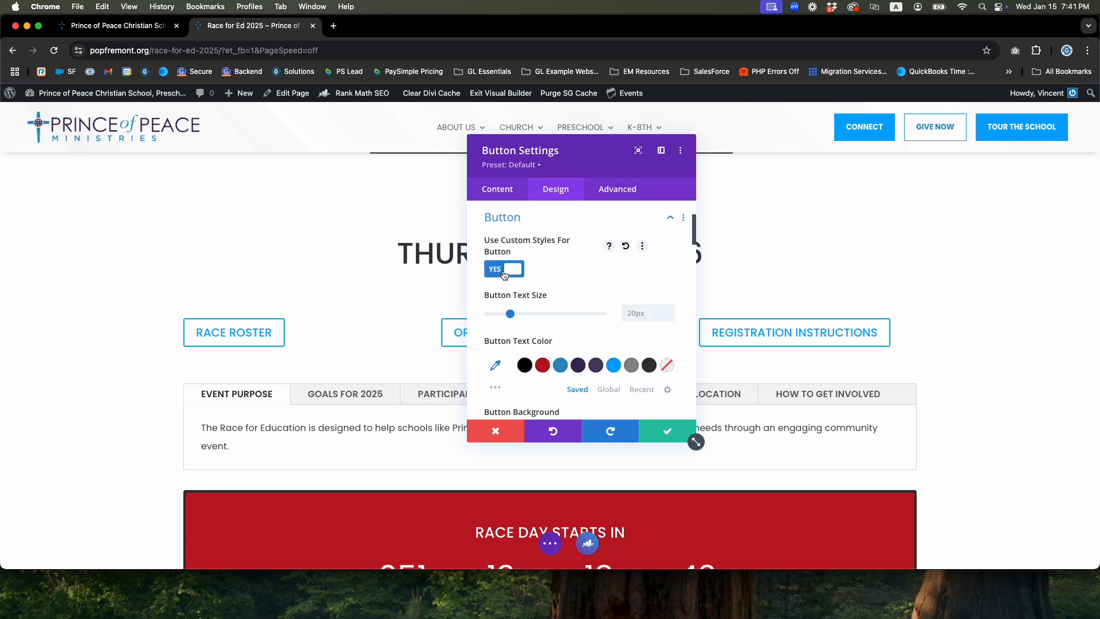
{"action": "scroll", "coordinate": [504, 314], "scroll_direction": "down", "scroll_amount": 1}
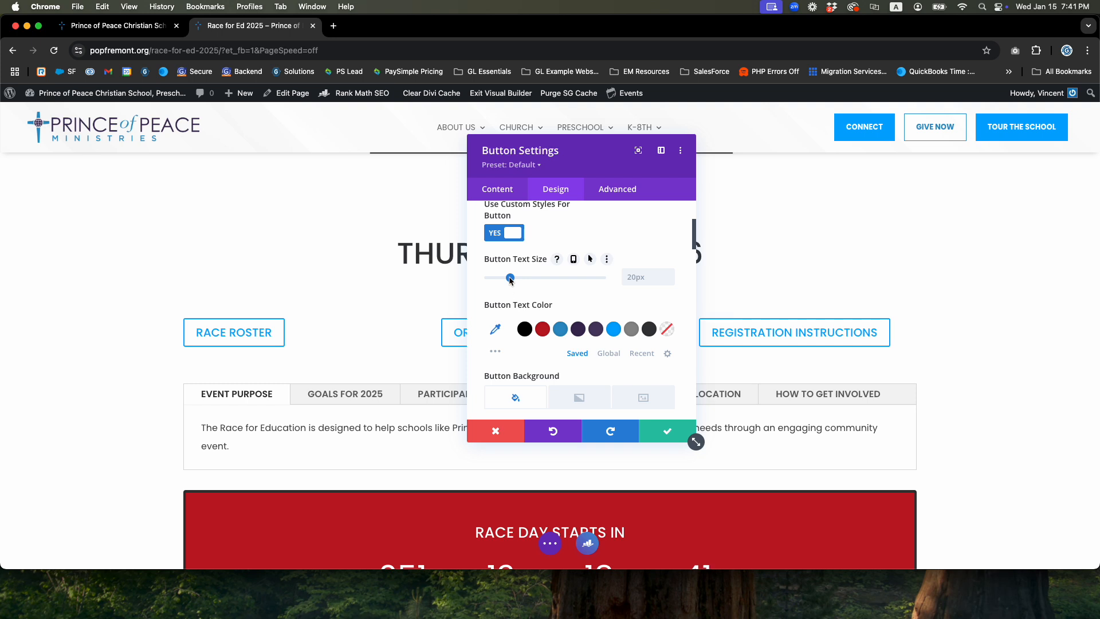
{"action": "left_click_drag", "start_coordinate": [511, 278], "coordinate": [508, 281]}
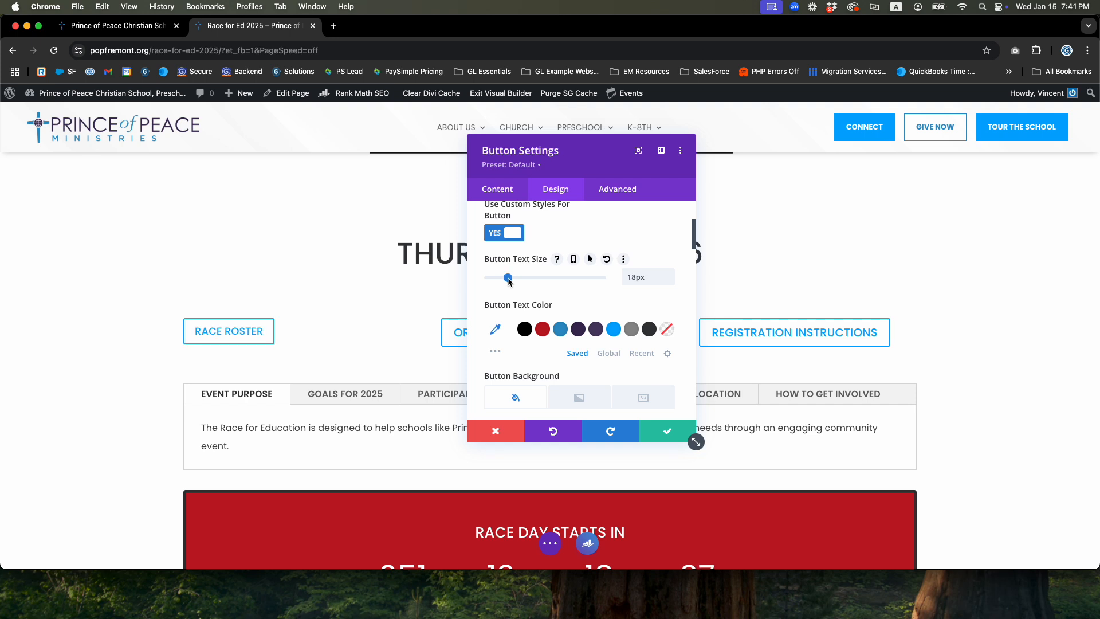
Set the Race Roster button's text color to white (#ffffff).
{"action": "scroll", "coordinate": [536, 309], "scroll_direction": "down", "scroll_amount": 2}
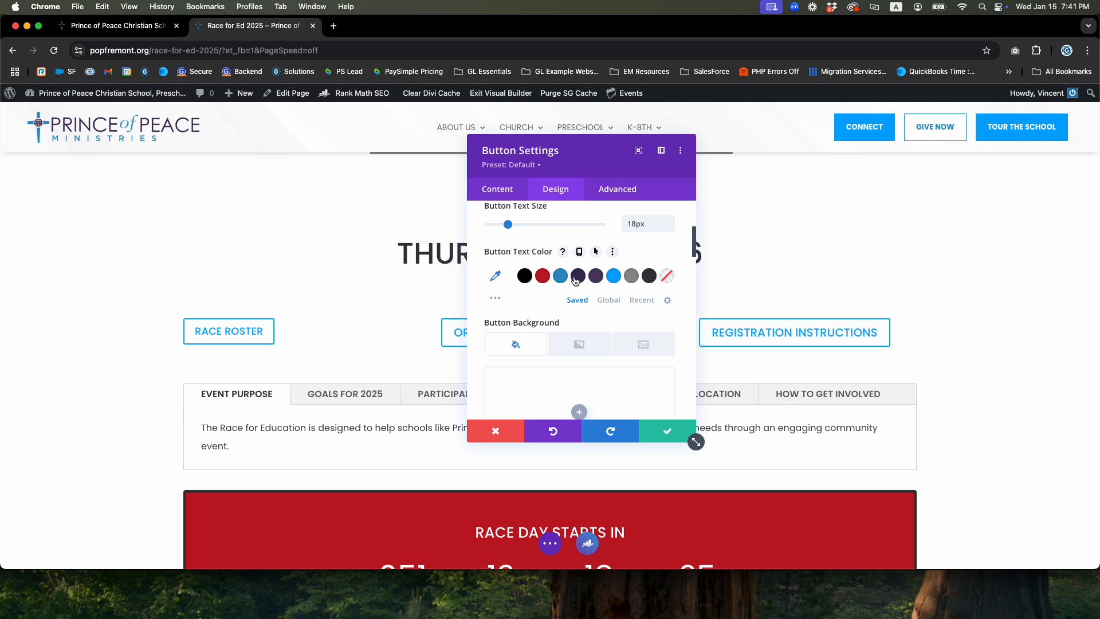
{"action": "left_click", "coordinate": [496, 276]}
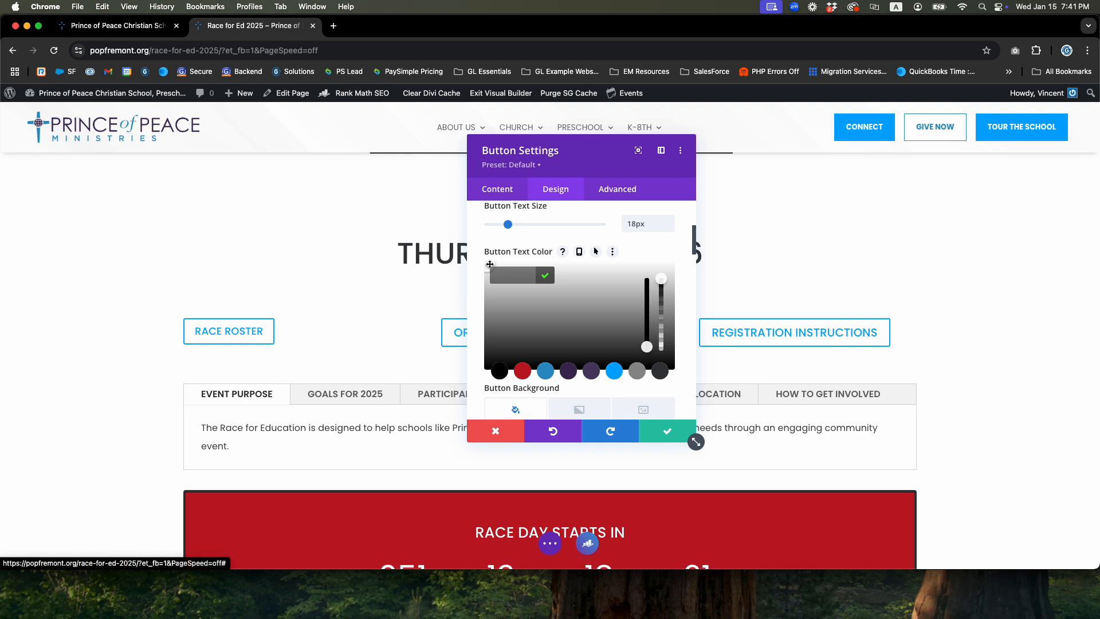
{"action": "left_click", "coordinate": [481, 258]}
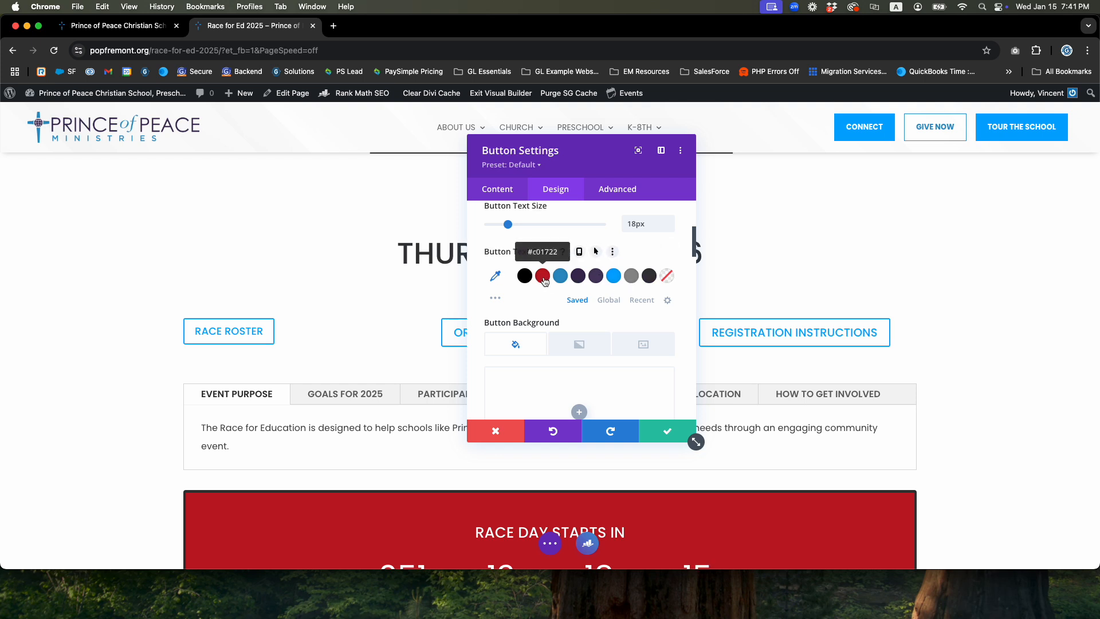
{"action": "left_click", "coordinate": [495, 279]}
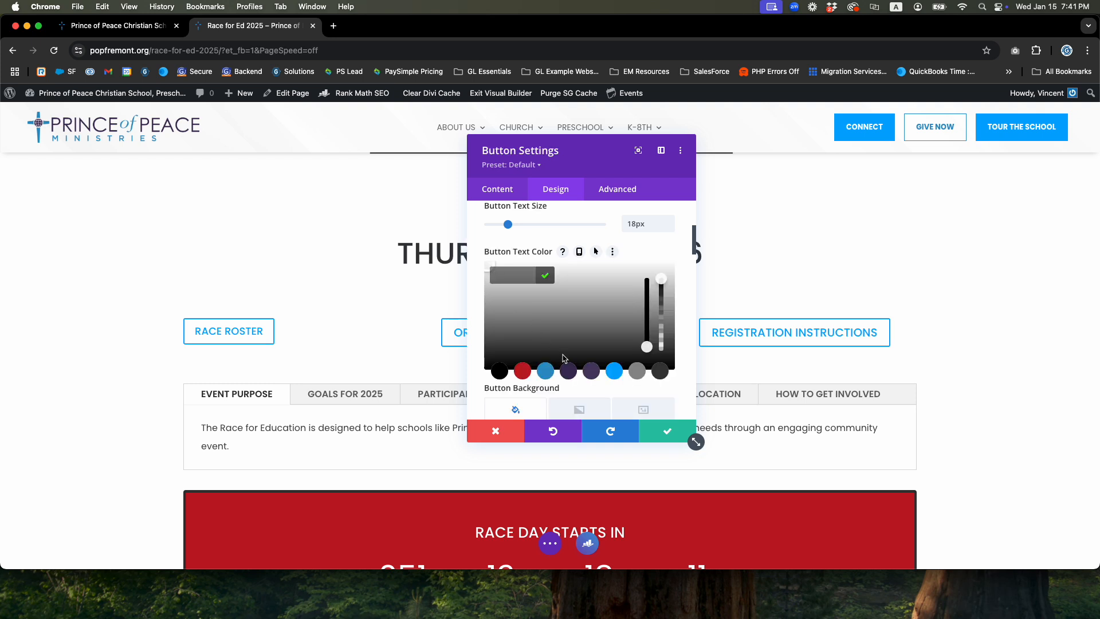
{"action": "scroll", "coordinate": [631, 309], "scroll_direction": "down", "scroll_amount": 1}
{"action": "left_click_drag", "start_coordinate": [520, 297], "coordinate": [487, 248]}
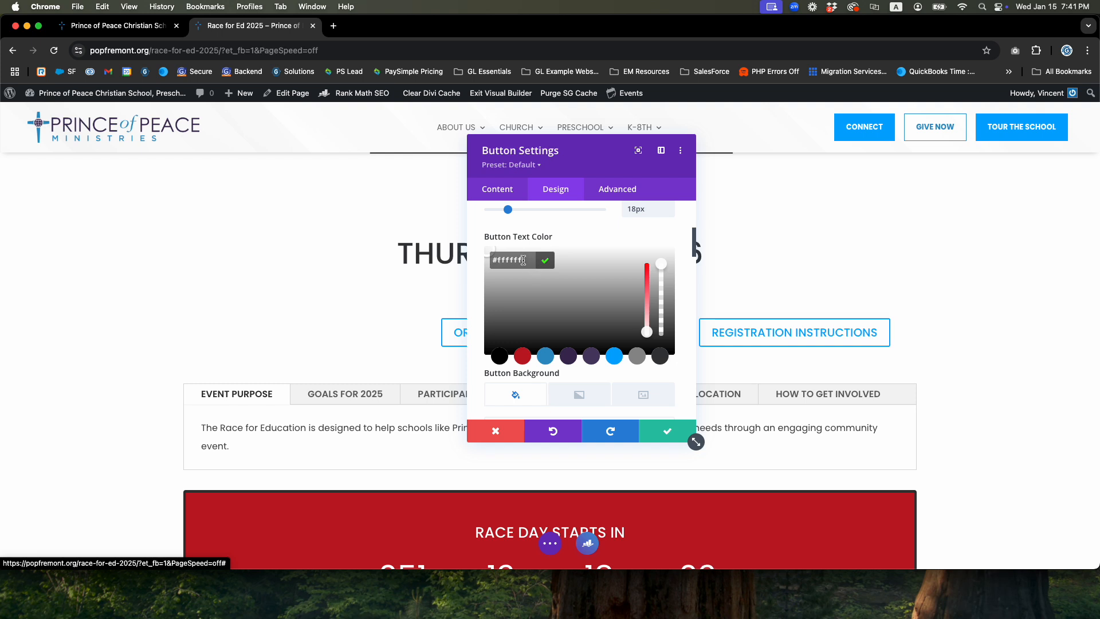
{"action": "scroll", "coordinate": [538, 286], "scroll_direction": "down", "scroll_amount": 2}
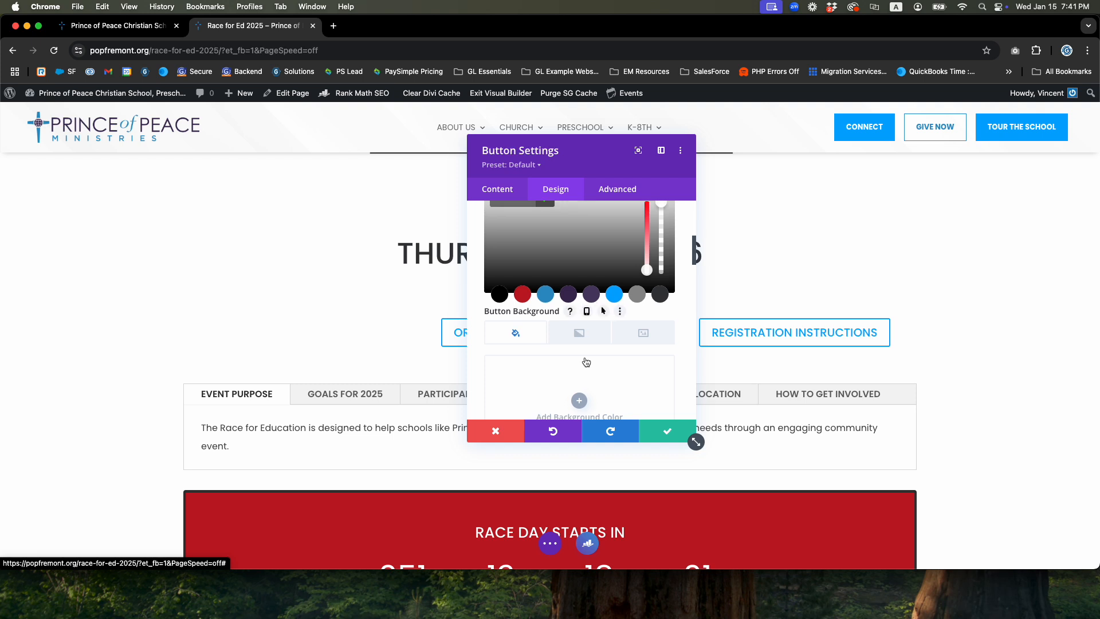
{"action": "scroll", "coordinate": [581, 361], "scroll_direction": "up", "scroll_amount": 3}
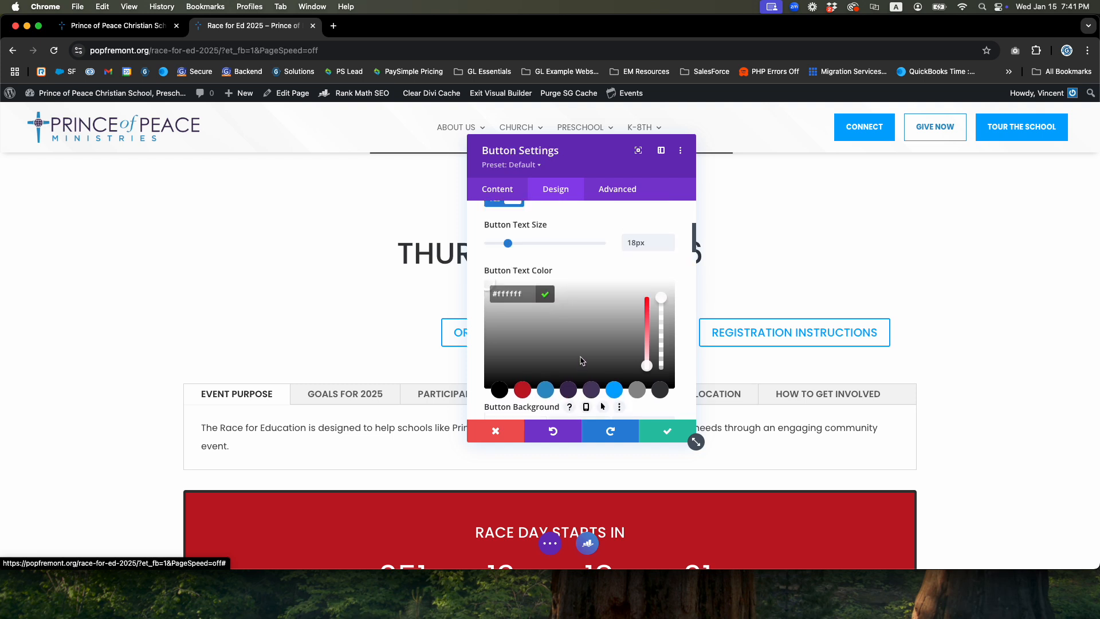
{"action": "left_click", "coordinate": [672, 267]}
{"action": "scroll", "coordinate": [522, 322], "scroll_direction": "down", "scroll_amount": 3}
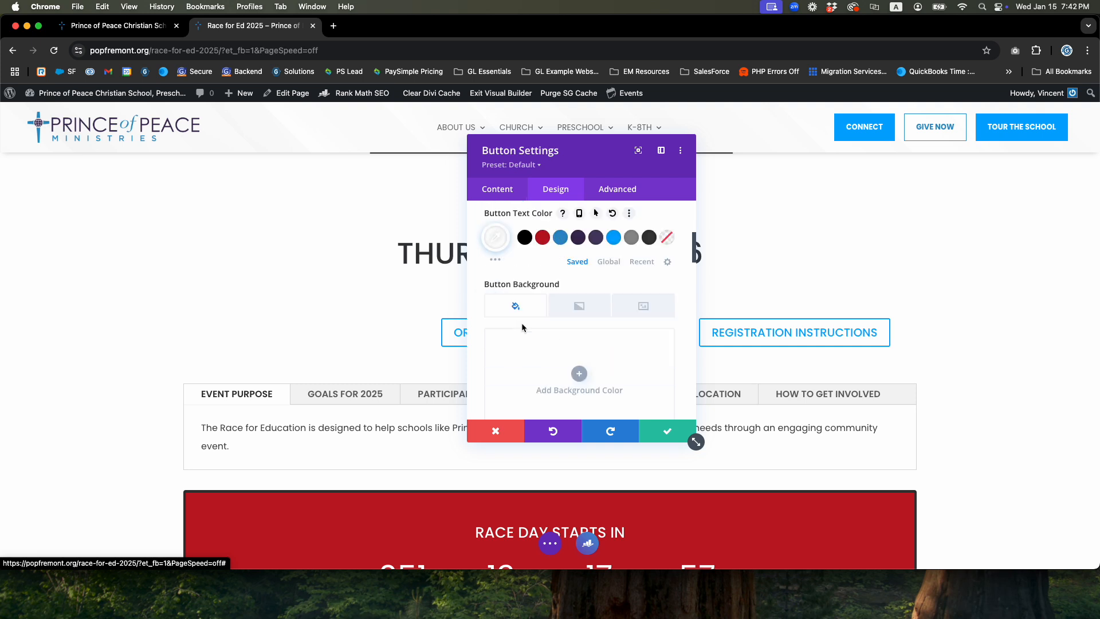
Set the button's background color and border color to the saved red #c01722.
{"action": "scroll", "coordinate": [523, 285], "scroll_direction": "down", "scroll_amount": 2}
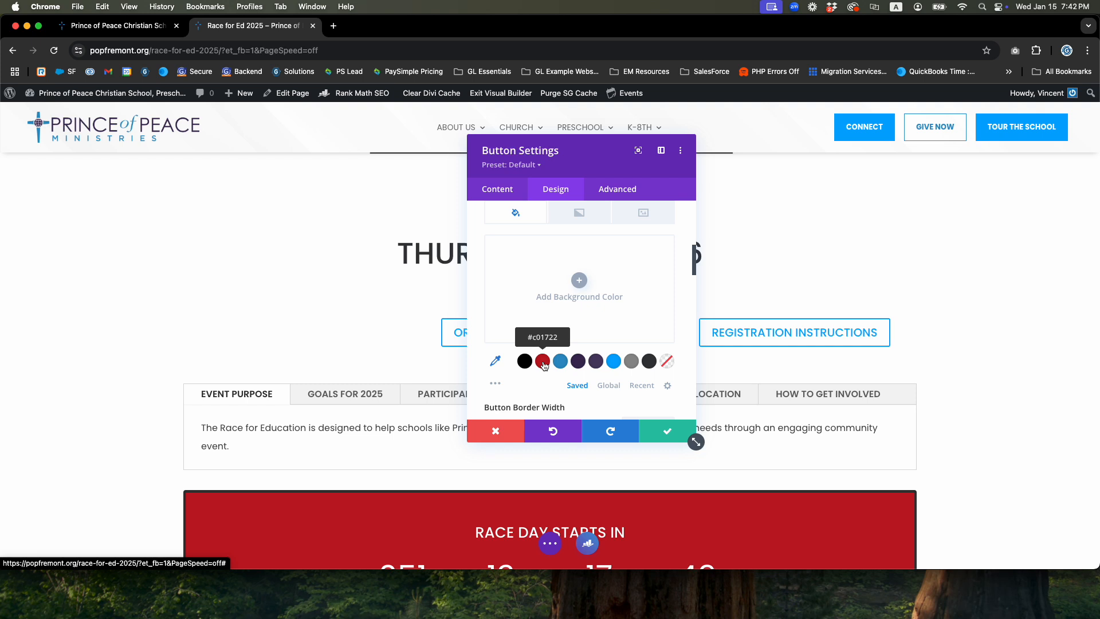
{"action": "left_click", "coordinate": [543, 362]}
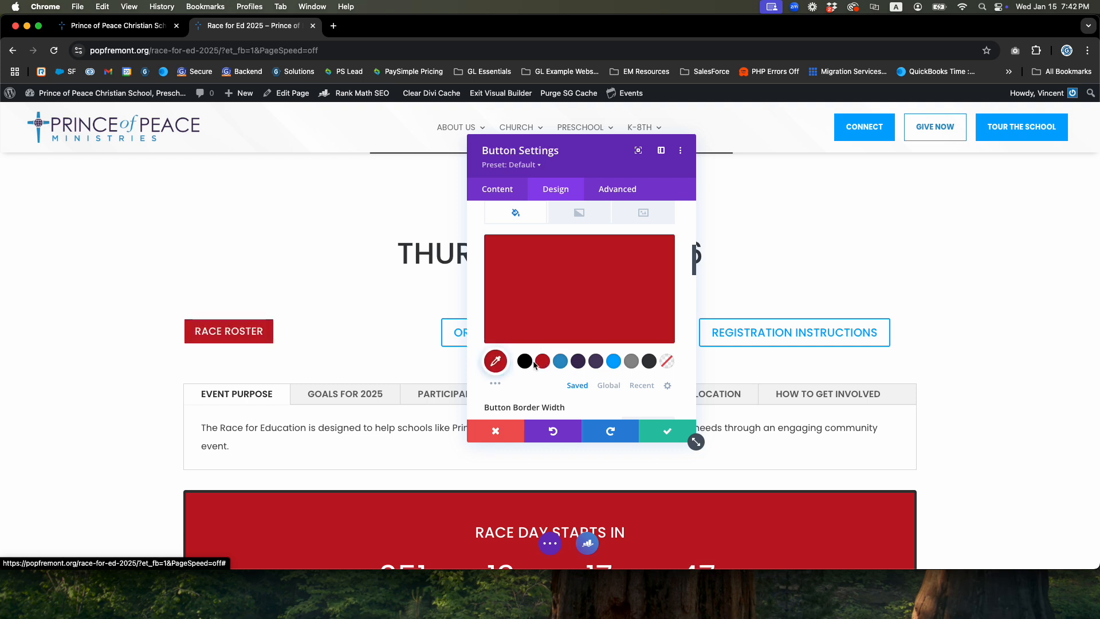
{"action": "scroll", "coordinate": [544, 355], "scroll_direction": "down", "scroll_amount": 5}
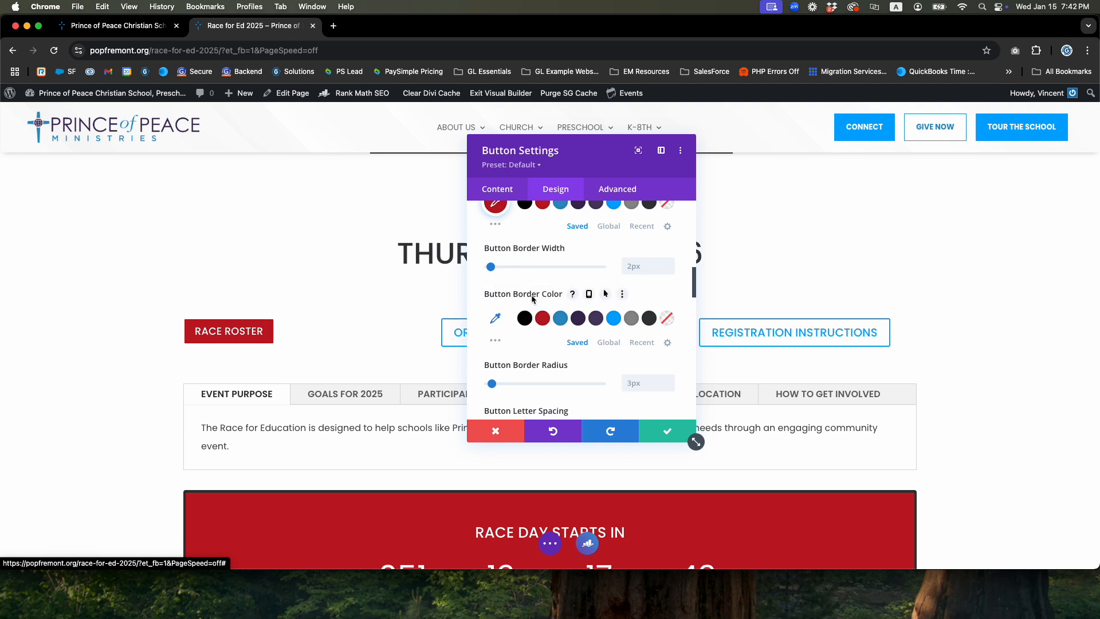
{"action": "left_click", "coordinate": [544, 321]}
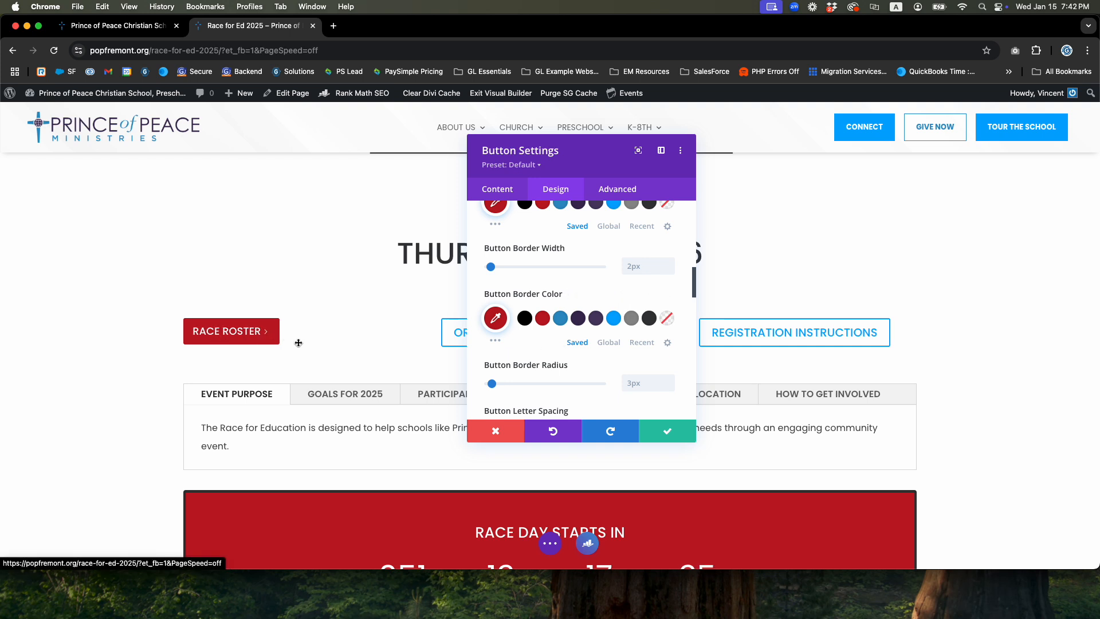
Set the button's font weight to Semi Bold and its font style to uppercase.
{"action": "scroll", "coordinate": [557, 344], "scroll_direction": "down", "scroll_amount": 1}
{"action": "scroll", "coordinate": [555, 347], "scroll_direction": "down", "scroll_amount": 4}
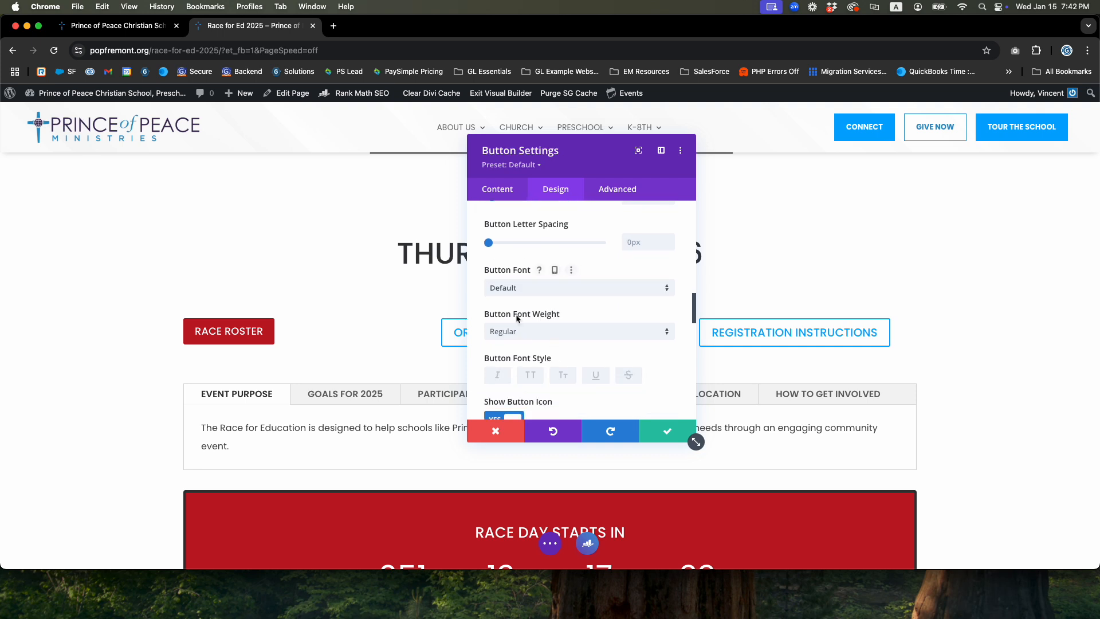
{"action": "left_click", "coordinate": [507, 332]}
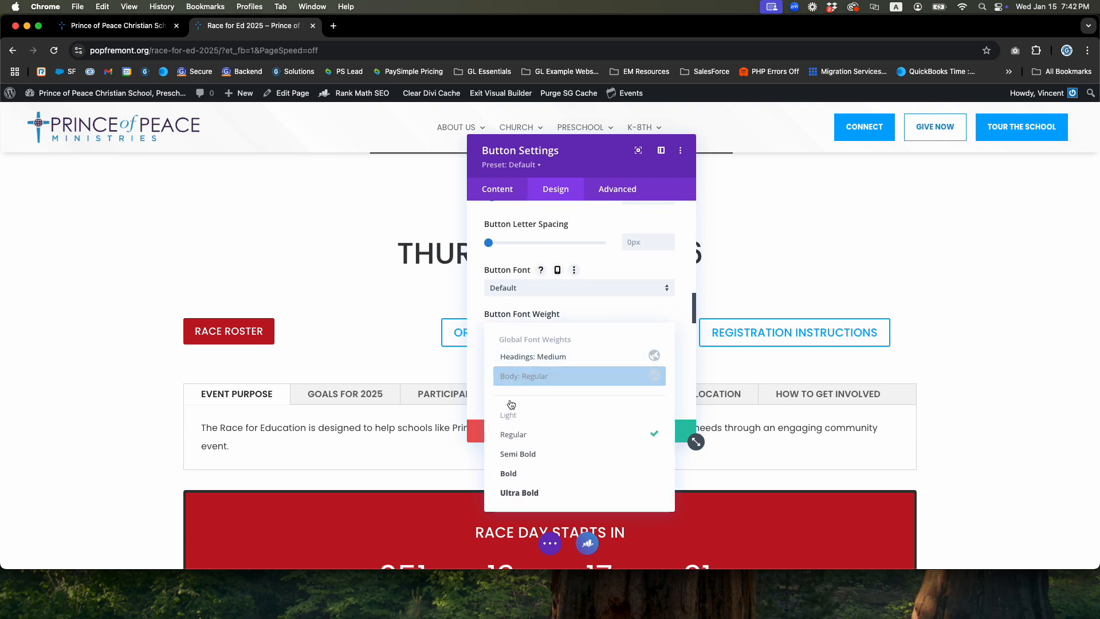
{"action": "left_click", "coordinate": [528, 455]}
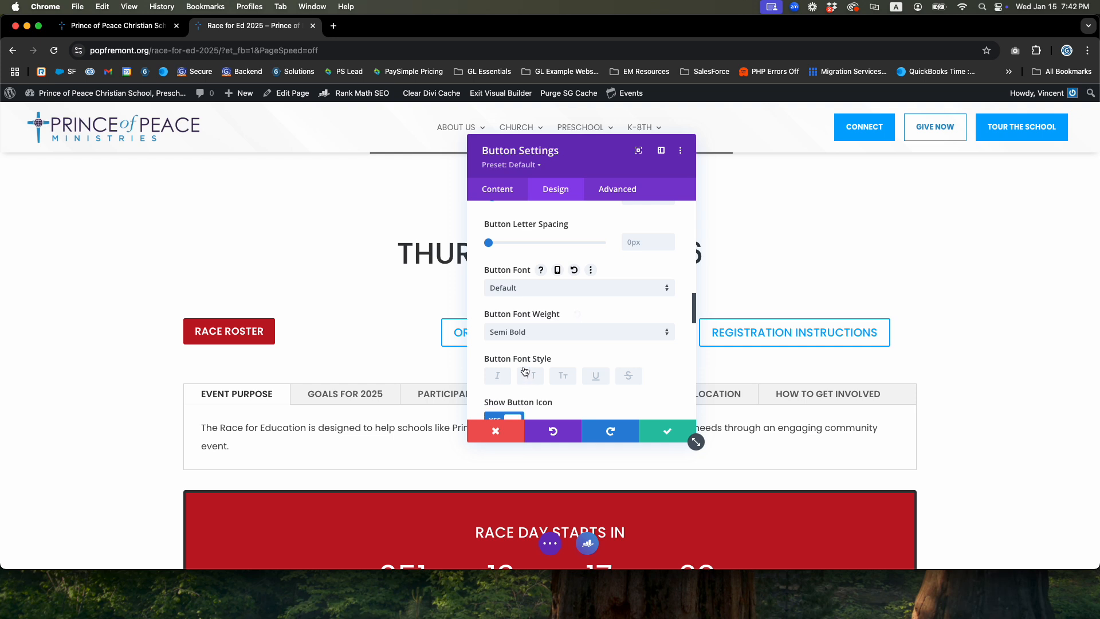
{"action": "scroll", "coordinate": [507, 335], "scroll_direction": "down", "scroll_amount": 1}
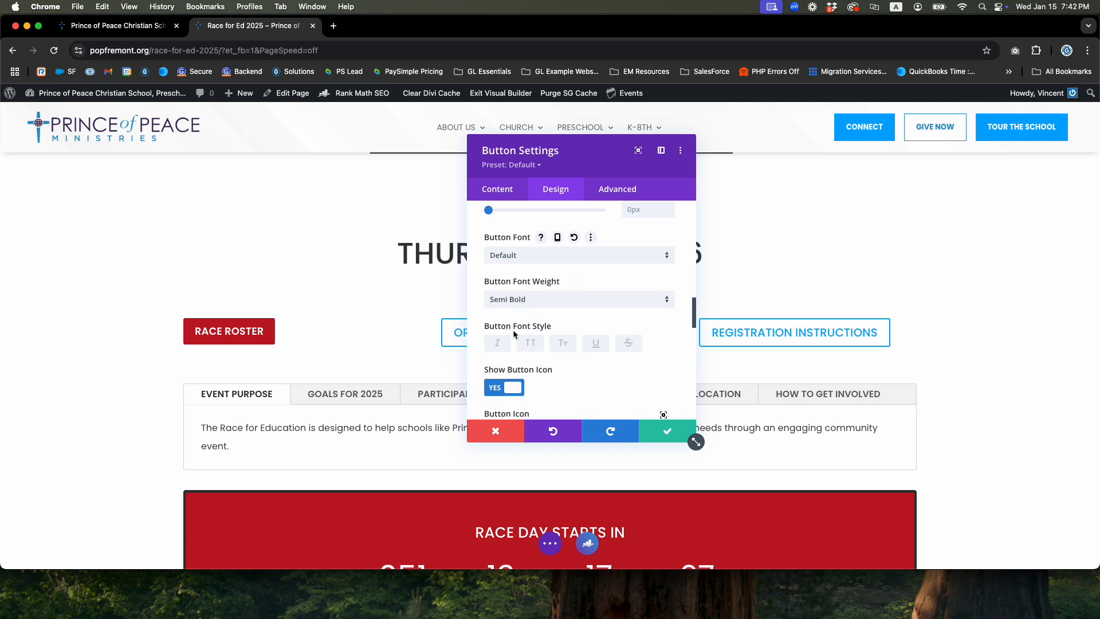
{"action": "left_click", "coordinate": [531, 343]}
Replace the button's label with "Race Roster" in title case.
{"action": "left_click", "coordinate": [498, 188]}
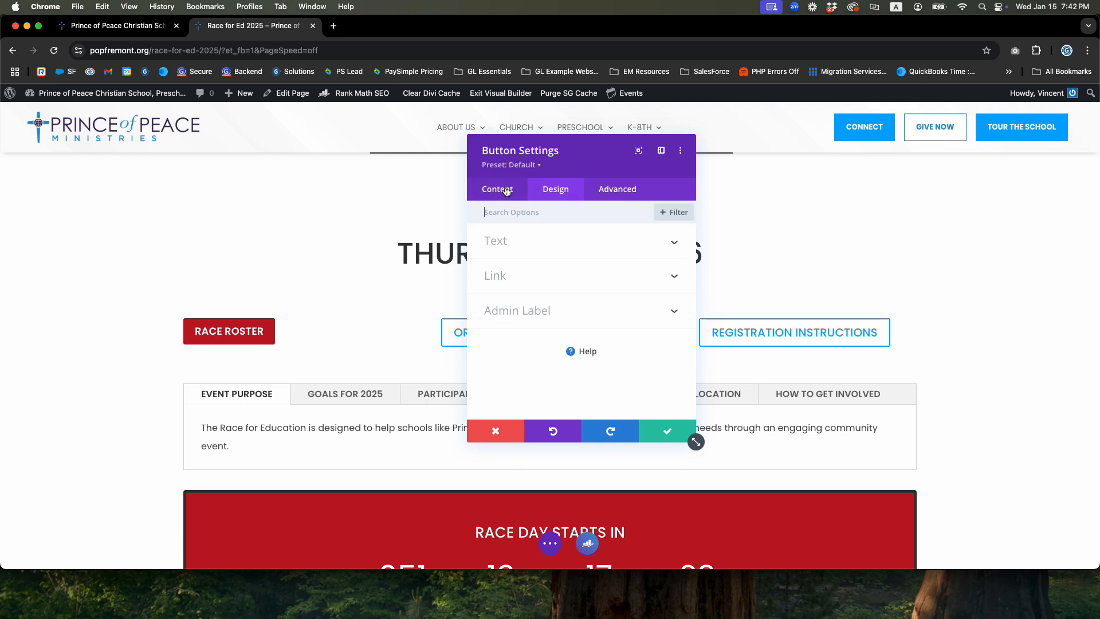
{"action": "left_click", "coordinate": [507, 245]}
{"action": "left_click_drag", "start_coordinate": [534, 305], "coordinate": [431, 296]}
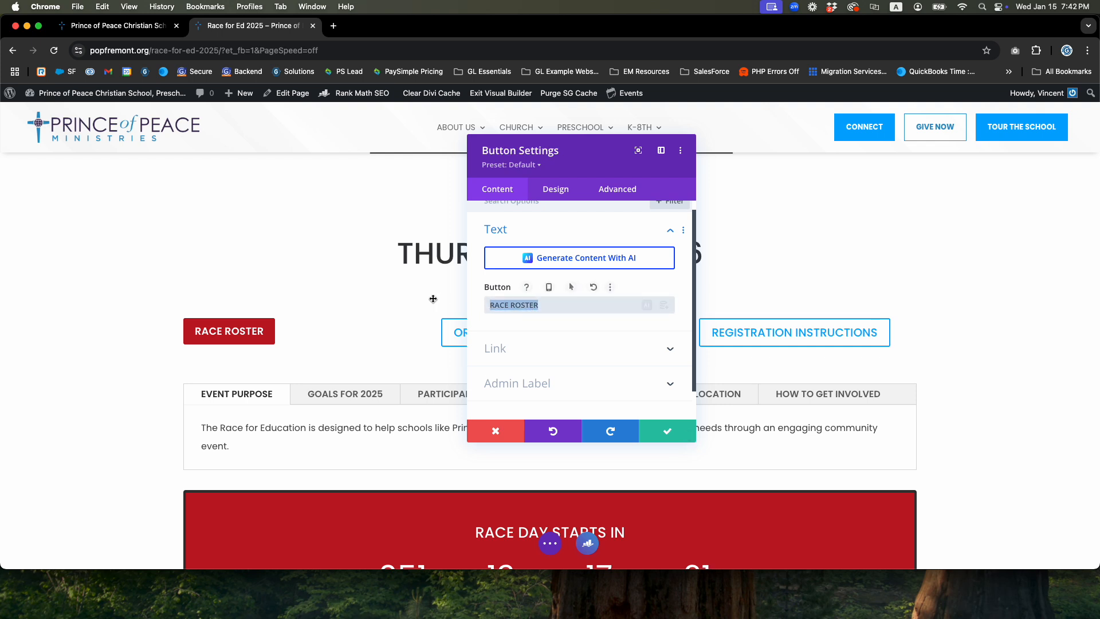
{"action": "type", "text": "Race"}
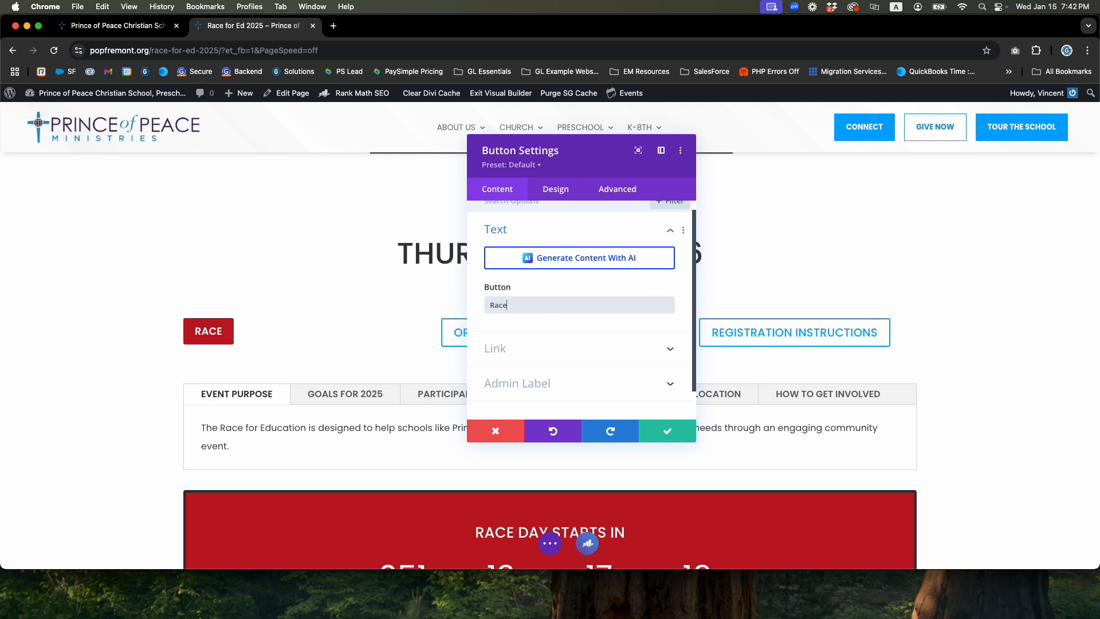
{"action": "type", "text": " Roster"}
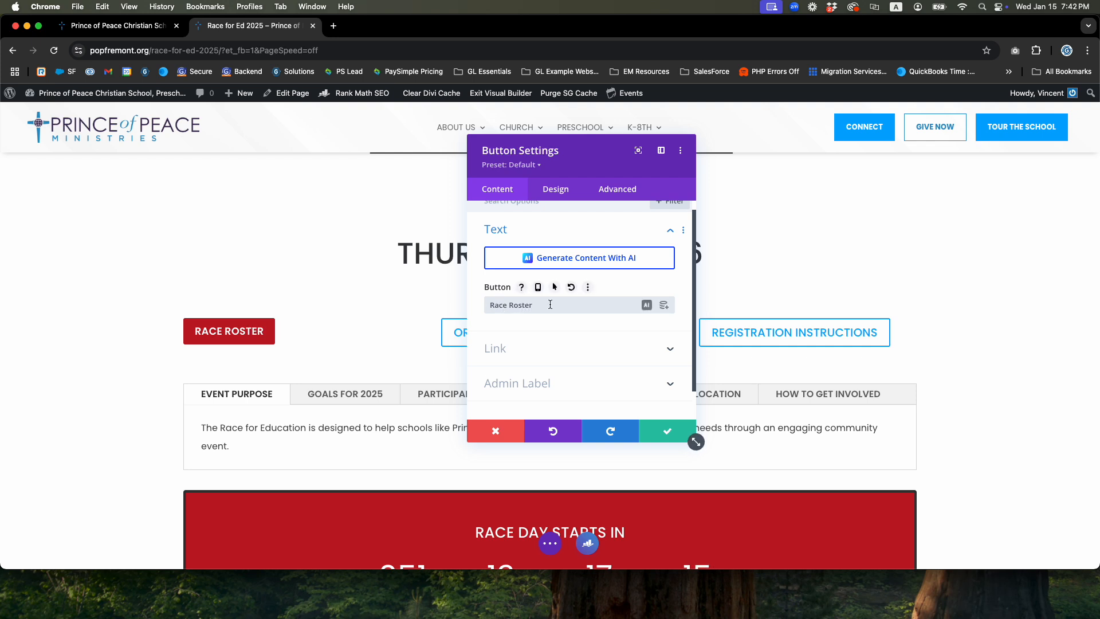
Try the small caps and underline font styles on the button text, returning to plain uppercase.
{"action": "left_click", "coordinate": [544, 192]}
{"action": "left_click", "coordinate": [518, 313]}
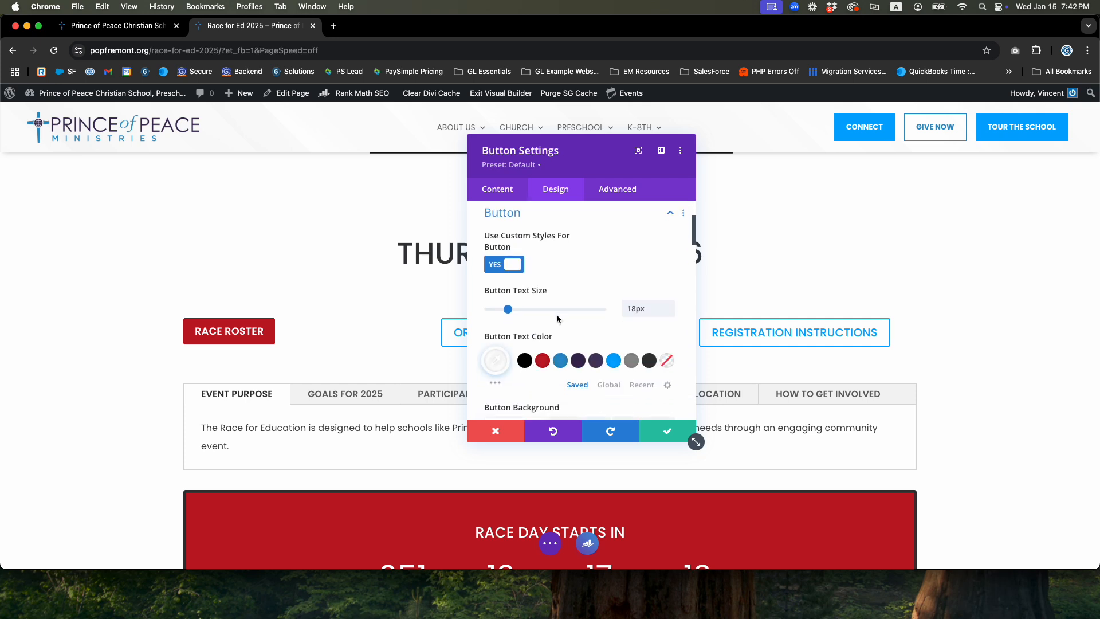
{"action": "scroll", "coordinate": [556, 314], "scroll_direction": "down", "scroll_amount": 10}
{"action": "scroll", "coordinate": [556, 314], "scroll_direction": "down", "scroll_amount": 2}
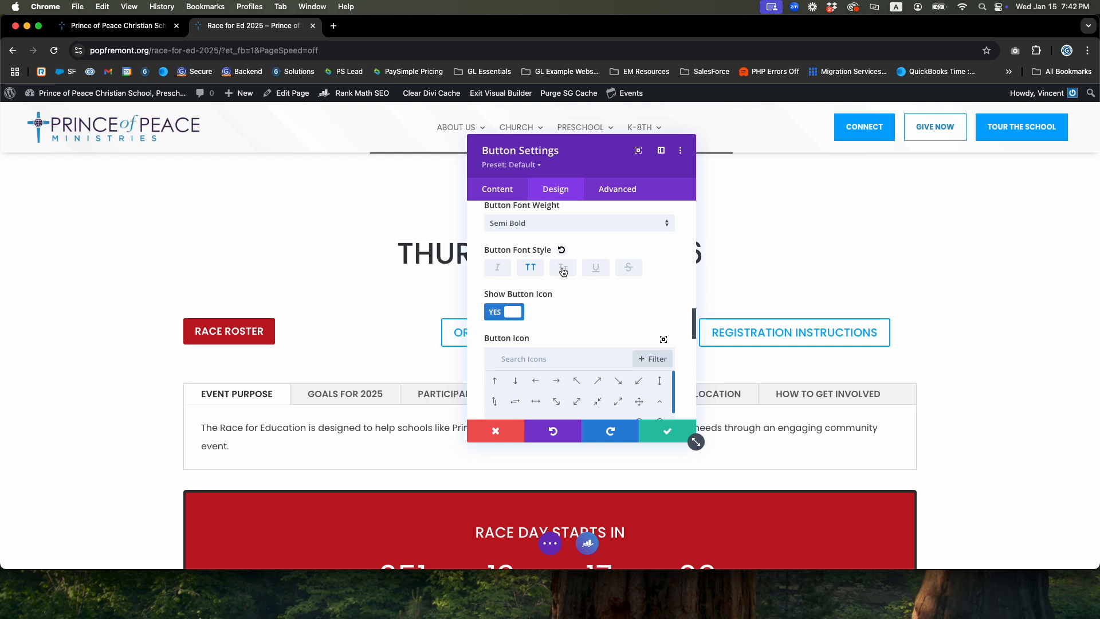
{"action": "left_click", "coordinate": [562, 269]}
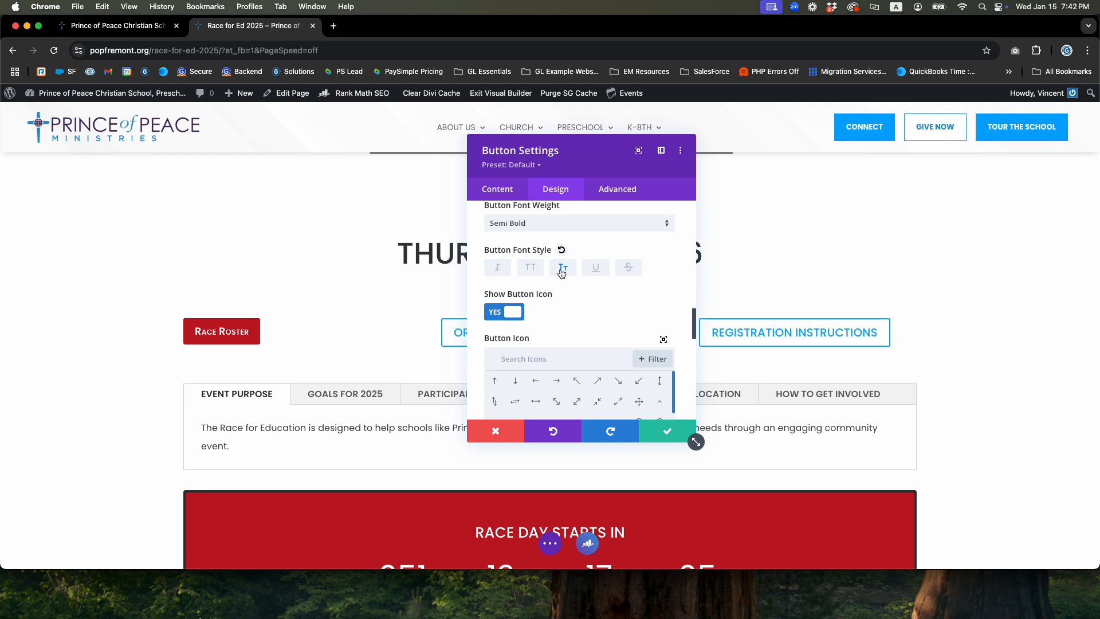
{"action": "left_click", "coordinate": [531, 268]}
{"action": "left_click", "coordinate": [595, 268]}
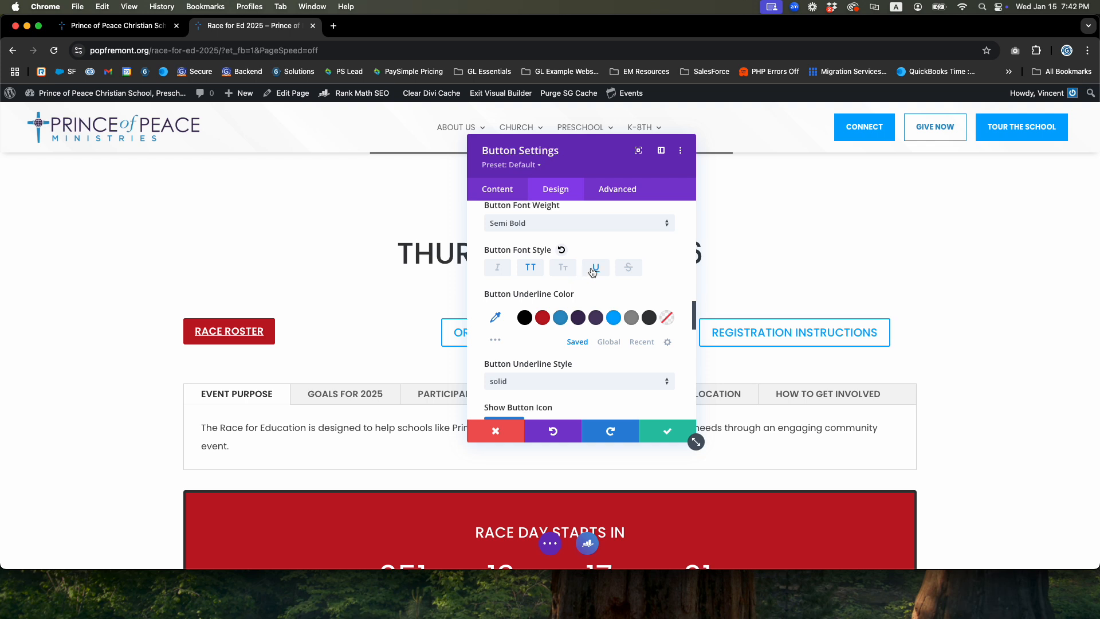
{"action": "left_click", "coordinate": [595, 267]}
Turn off the icon shown on the Race Roster button.
{"action": "scroll", "coordinate": [611, 336], "scroll_direction": "down", "scroll_amount": 2}
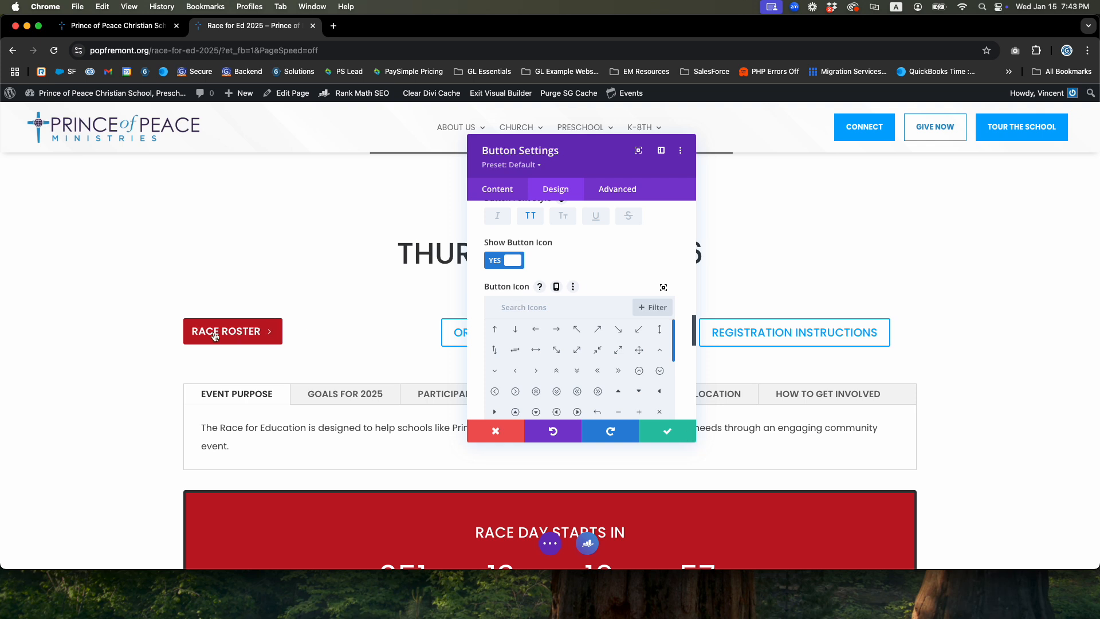
{"action": "left_click", "coordinate": [501, 262]}
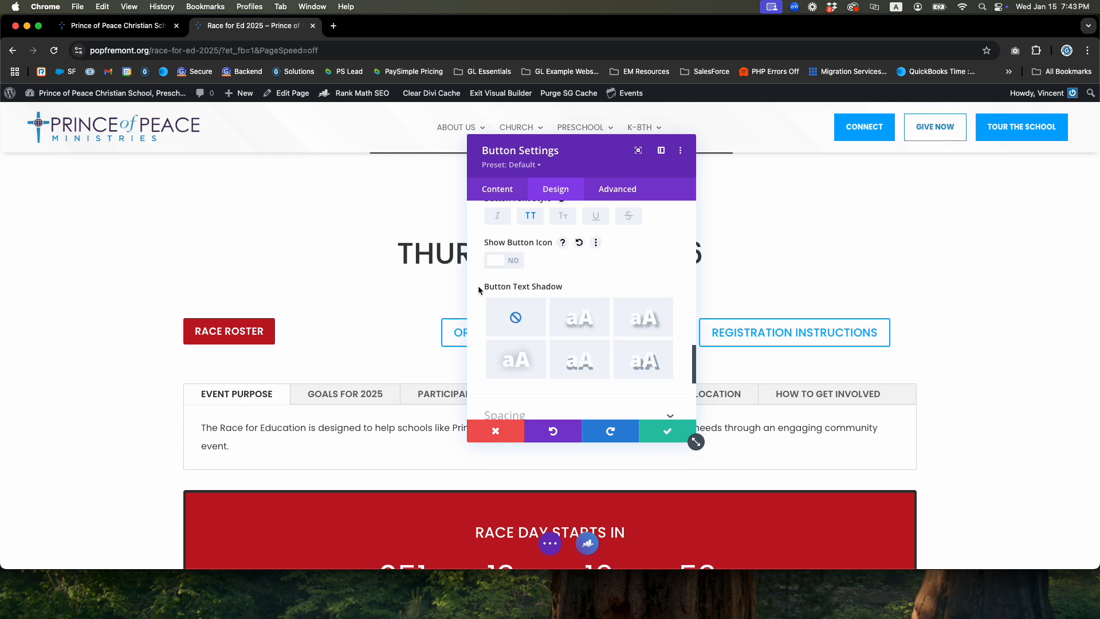
Enable hover styling for the Race Roster button's background and set its hover colour to black (#000000).
{"action": "scroll", "coordinate": [582, 294], "scroll_direction": "up", "scroll_amount": 3}
{"action": "scroll", "coordinate": [578, 290], "scroll_direction": "up", "scroll_amount": 10}
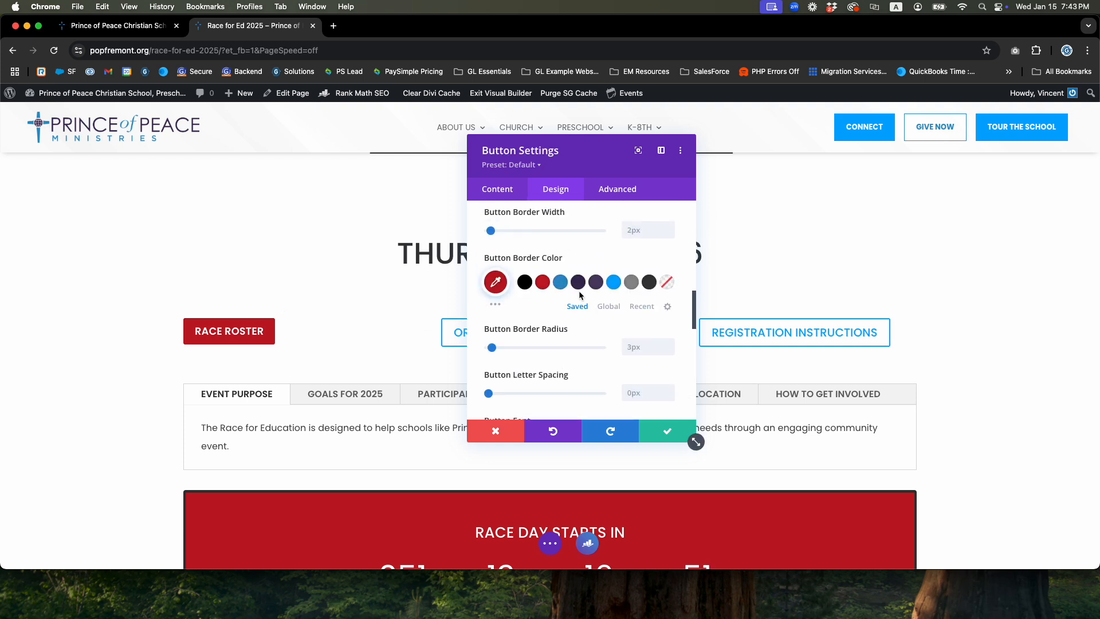
{"action": "scroll", "coordinate": [518, 303], "scroll_direction": "up", "scroll_amount": 3}
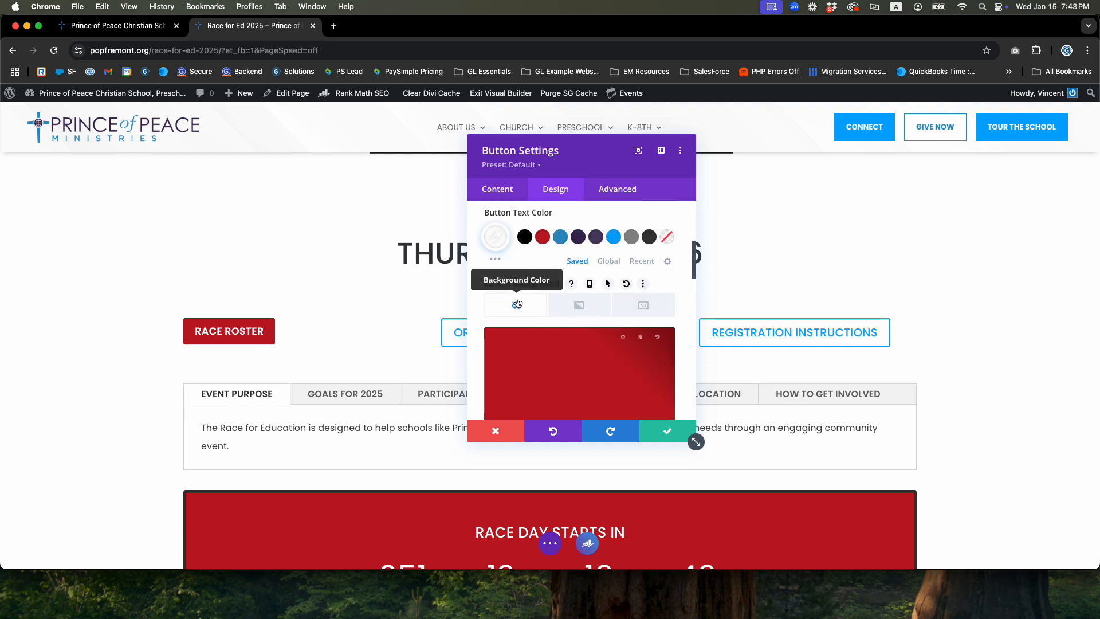
{"action": "scroll", "coordinate": [559, 312], "scroll_direction": "down", "scroll_amount": 1}
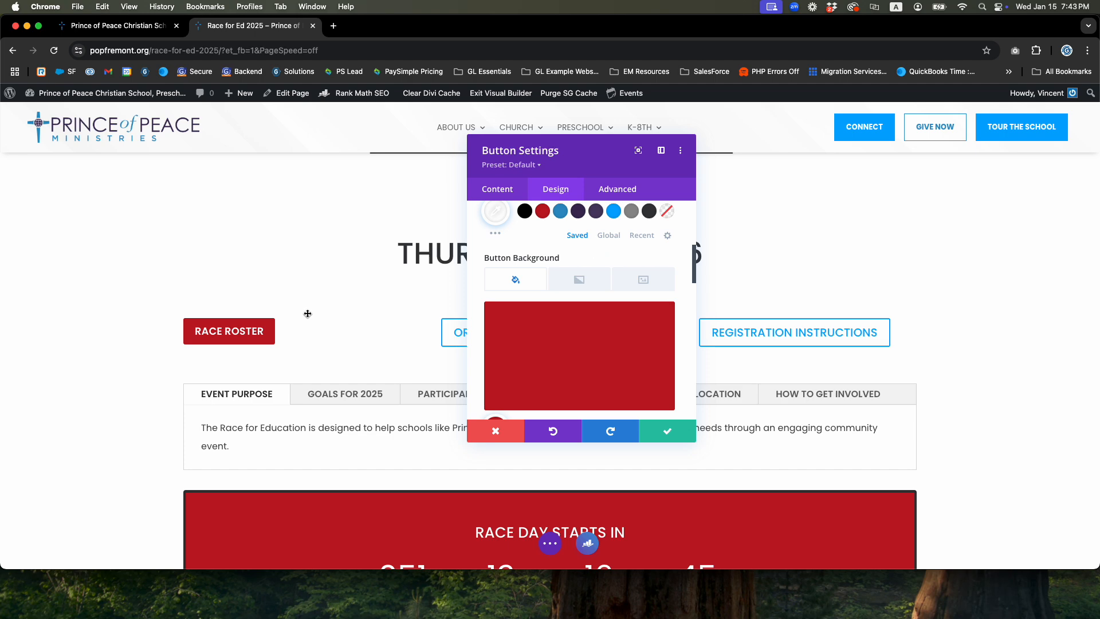
{"action": "scroll", "coordinate": [349, 300], "scroll_direction": "up", "scroll_amount": 5}
{"action": "scroll", "coordinate": [349, 300], "scroll_direction": "down", "scroll_amount": 4}
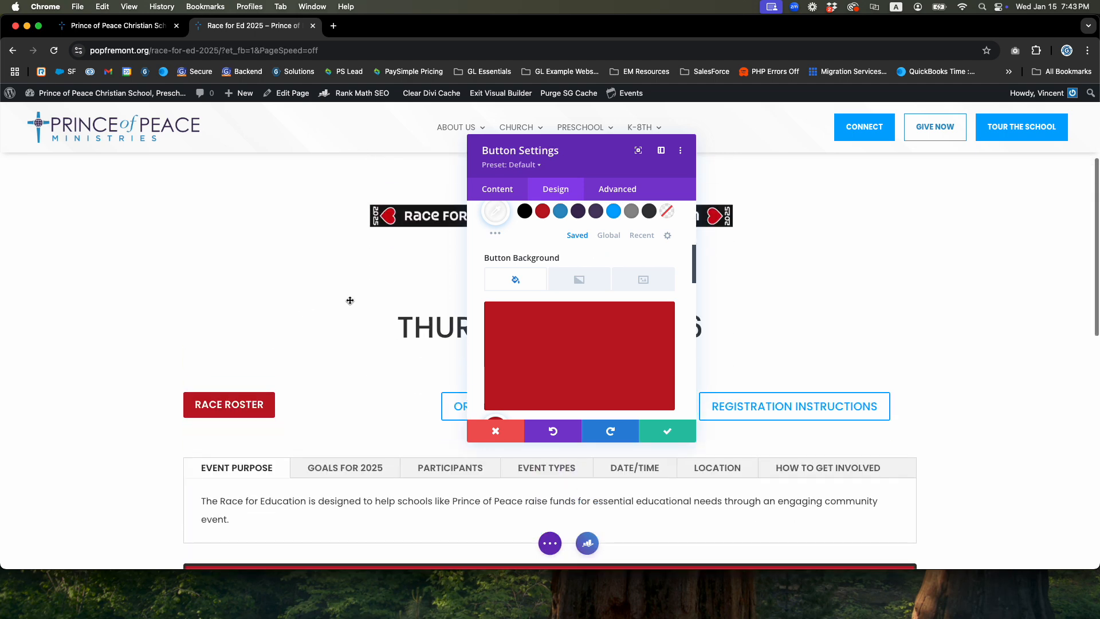
{"action": "scroll", "coordinate": [562, 291], "scroll_direction": "up", "scroll_amount": 1}
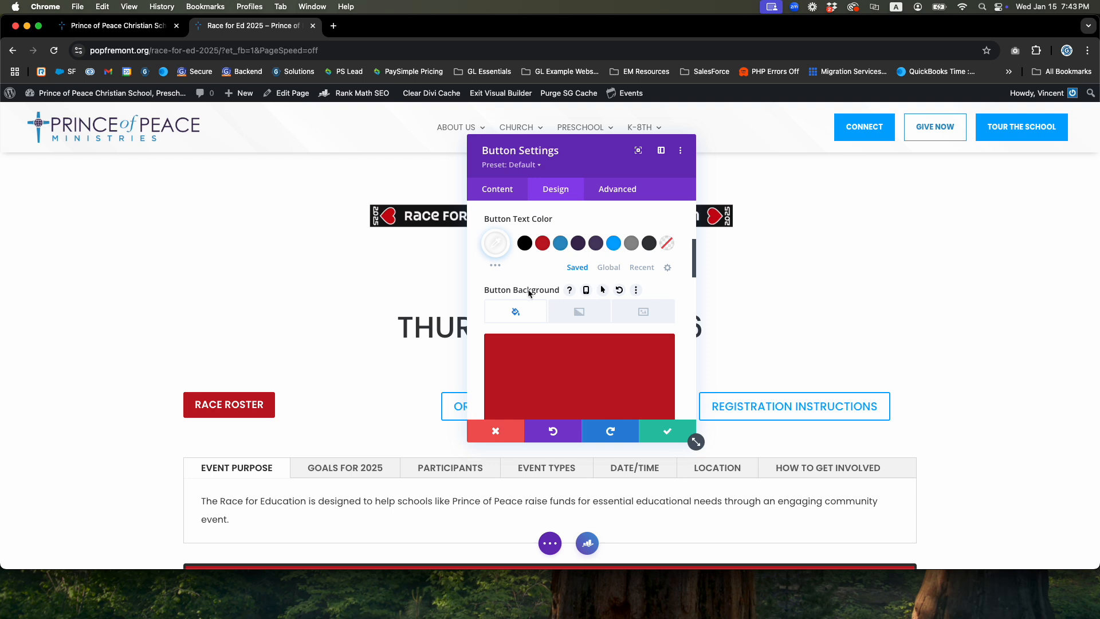
{"action": "left_click", "coordinate": [603, 290]}
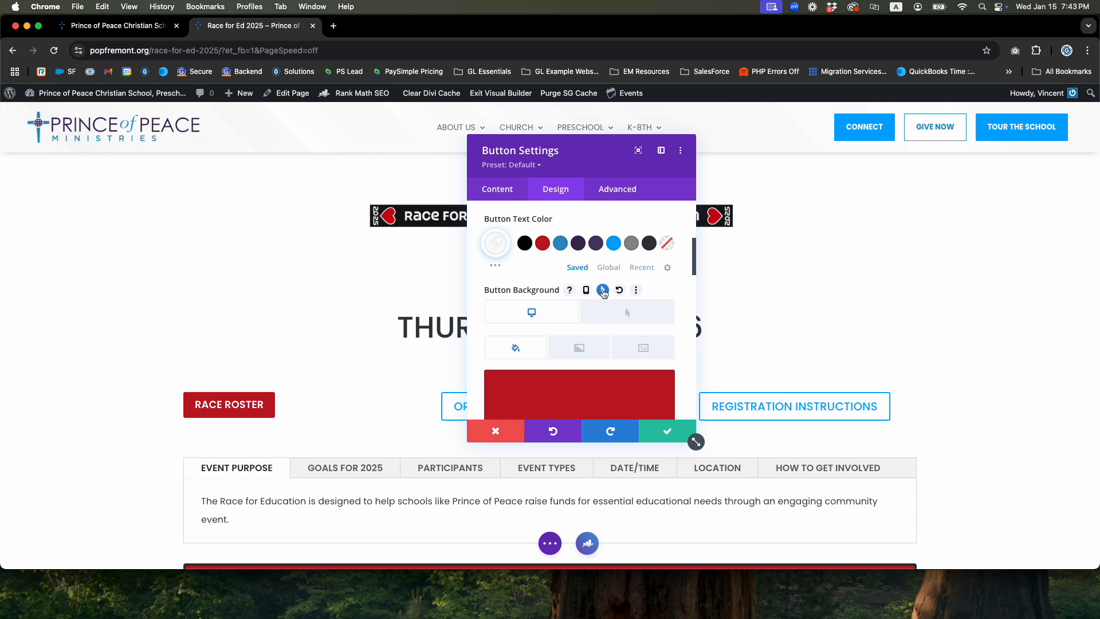
{"action": "left_click", "coordinate": [629, 313]}
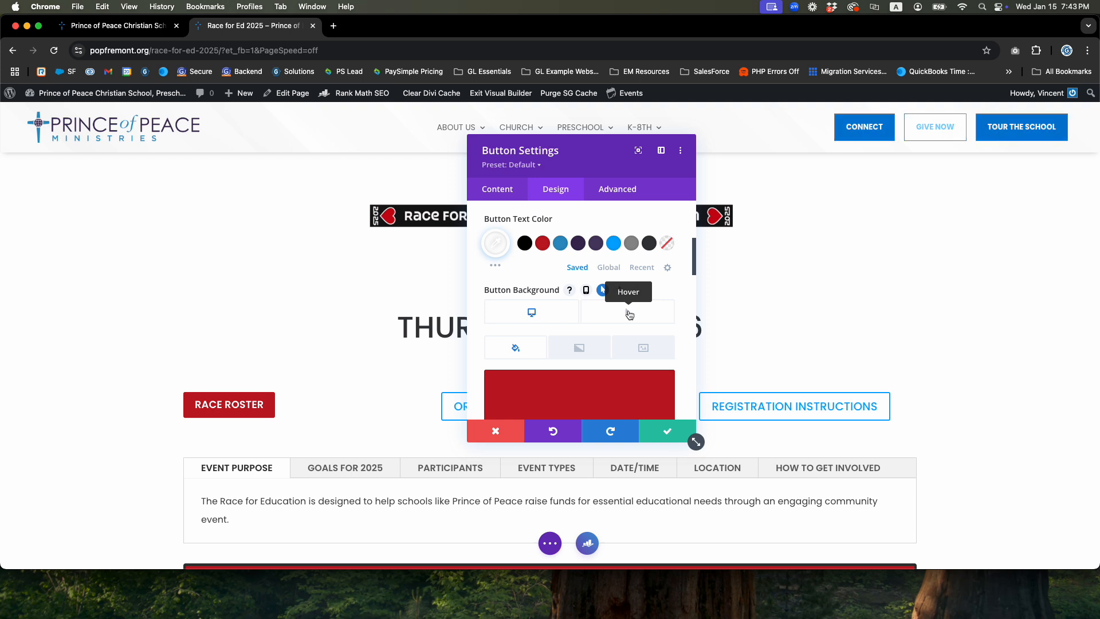
{"action": "scroll", "coordinate": [613, 315], "scroll_direction": "down", "scroll_amount": 5}
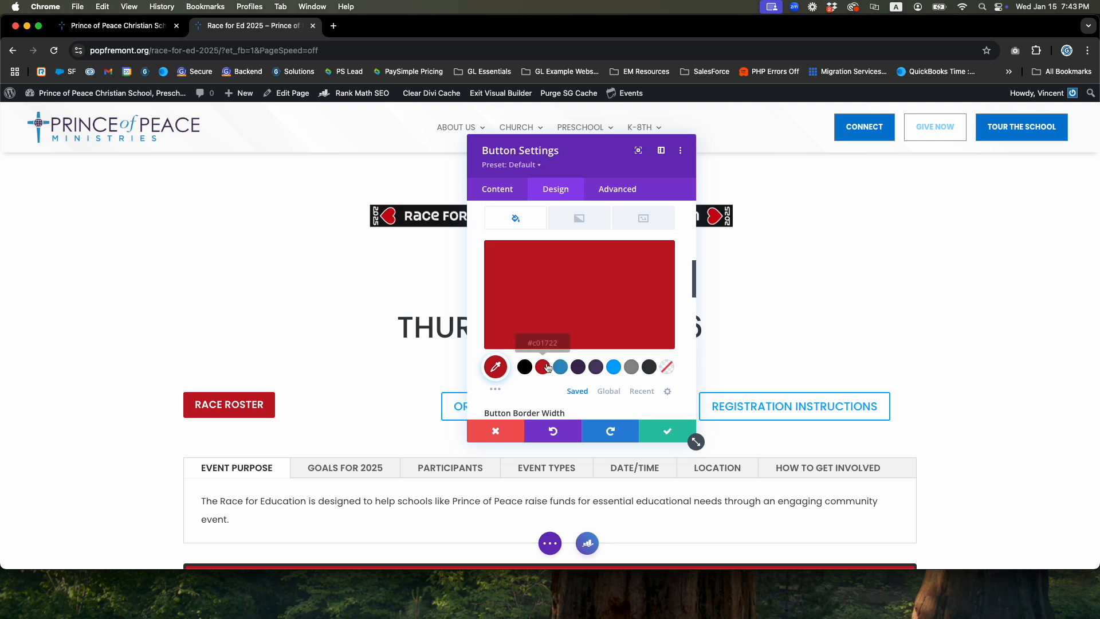
{"action": "left_click", "coordinate": [524, 368]}
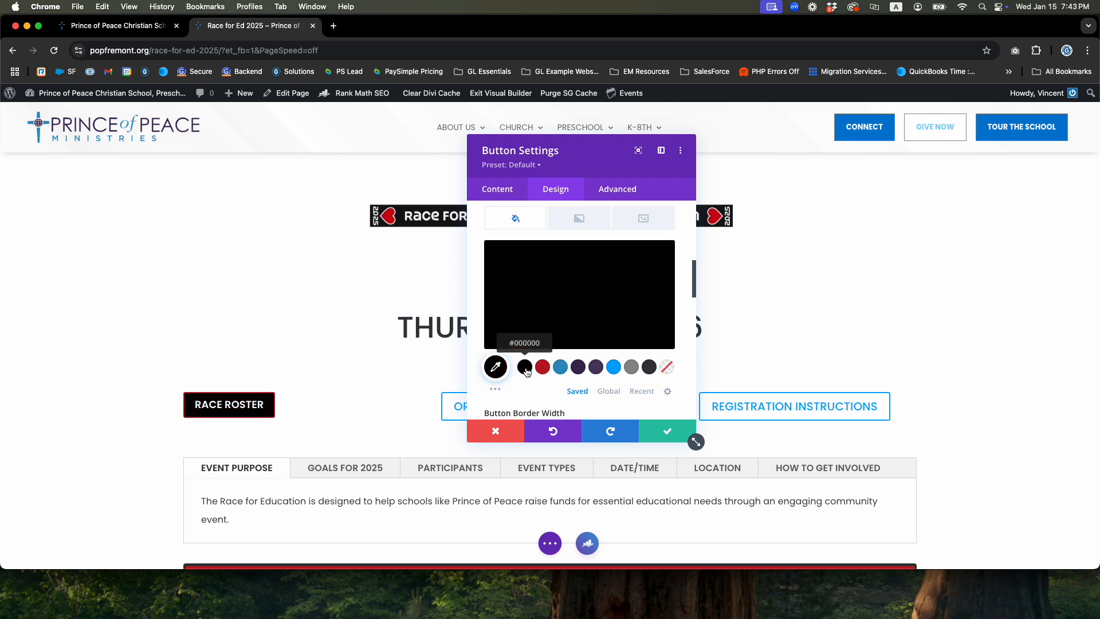
Enable hover styling for the Race Roster button's border colour and set its hover colour to black (#000000).
{"action": "scroll", "coordinate": [589, 312], "scroll_direction": "down", "scroll_amount": 5}
{"action": "mouse_move", "coordinate": [590, 311]}
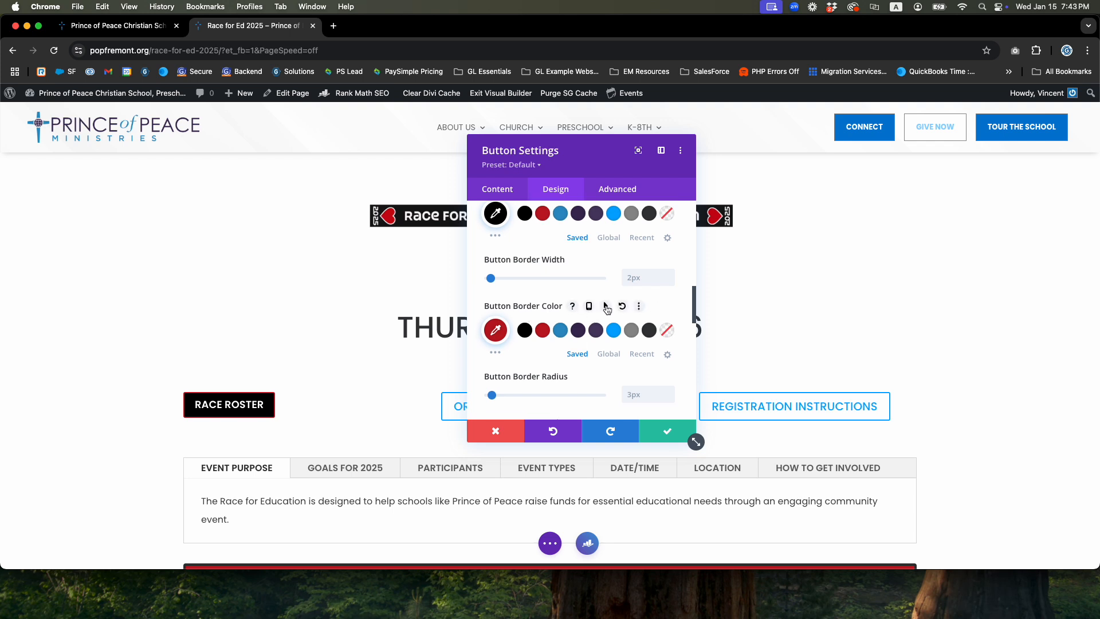
{"action": "left_click", "coordinate": [606, 309]}
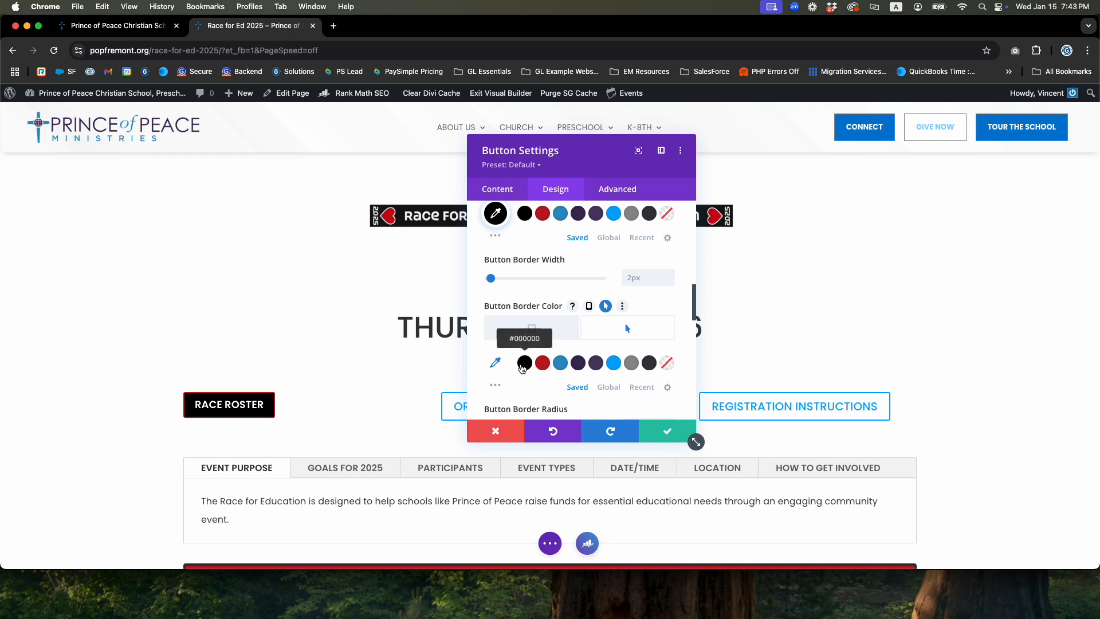
{"action": "left_click", "coordinate": [525, 363]}
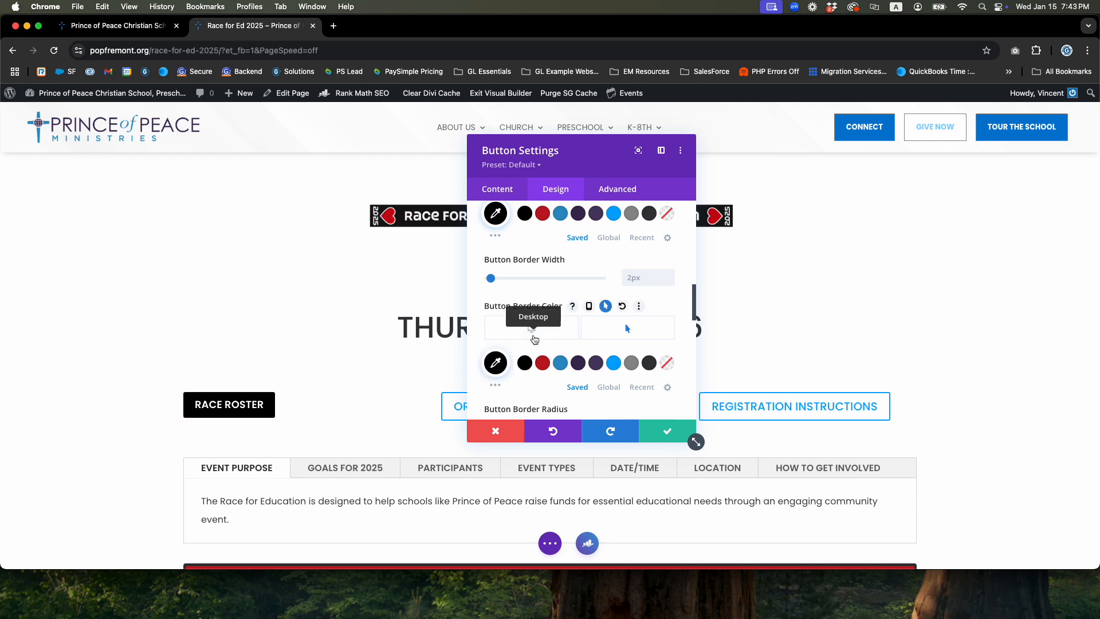
Compare the Race Roster button's desktop and hover border states, then save the button settings.
{"action": "left_click", "coordinate": [530, 337]}
{"action": "left_click", "coordinate": [622, 335]}
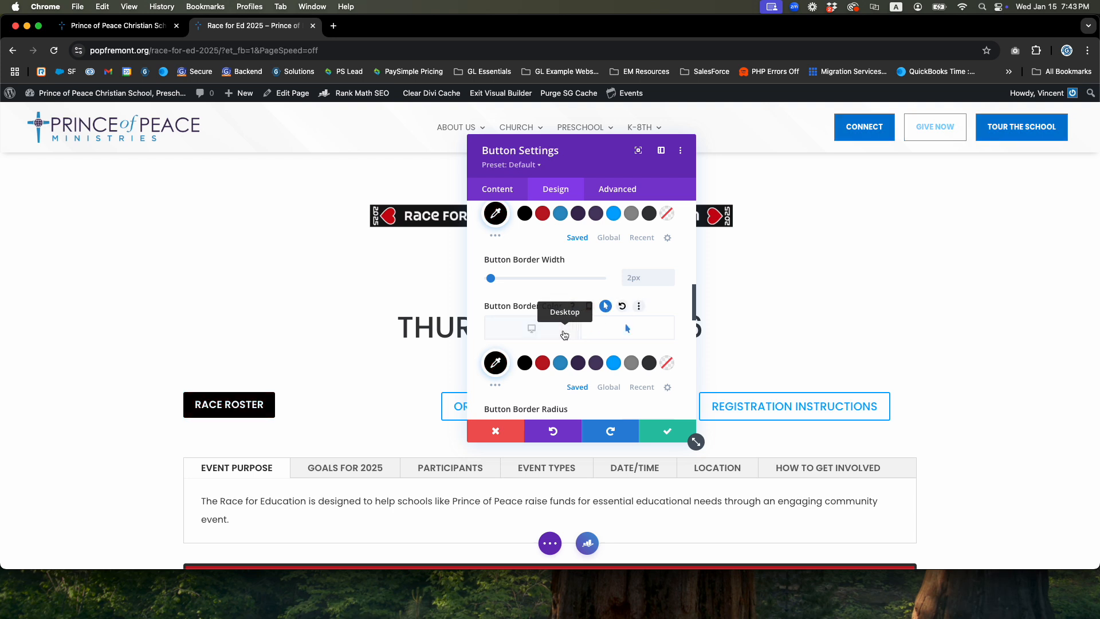
{"action": "left_click", "coordinate": [554, 334]}
{"action": "left_click", "coordinate": [618, 333]}
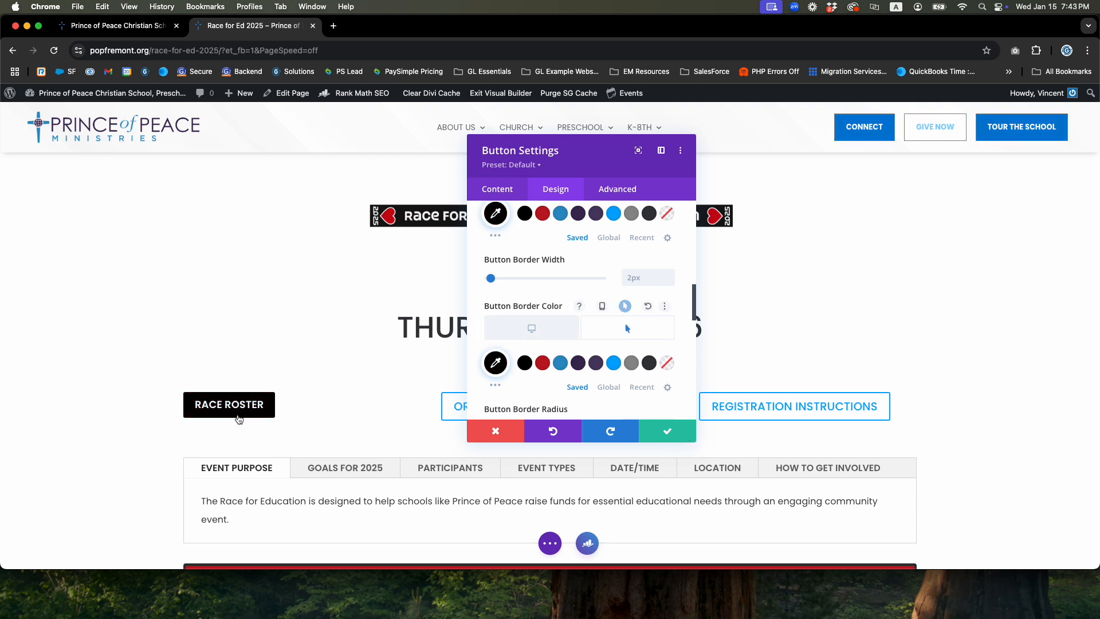
{"action": "left_click", "coordinate": [551, 325]}
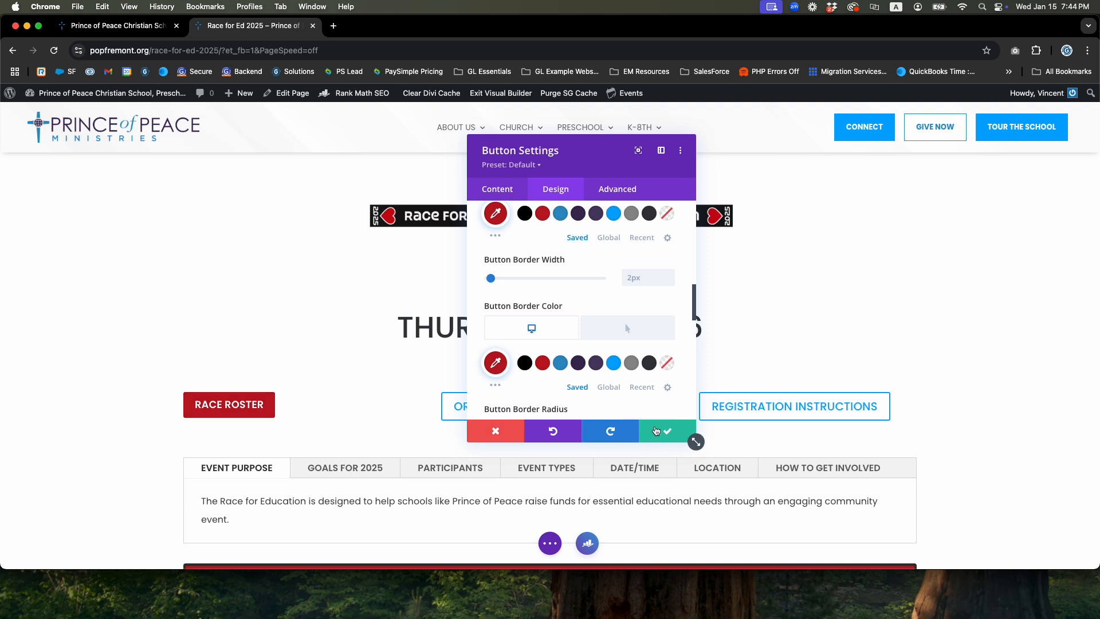
{"action": "scroll", "coordinate": [648, 405], "scroll_direction": "down", "scroll_amount": 5}
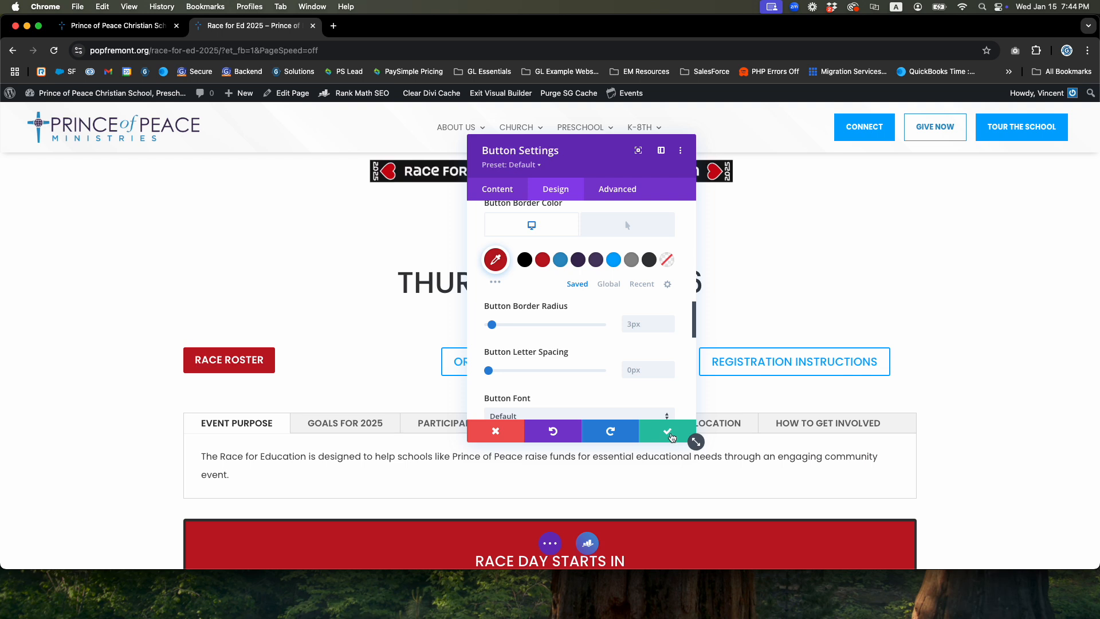
{"action": "left_click", "coordinate": [668, 434]}
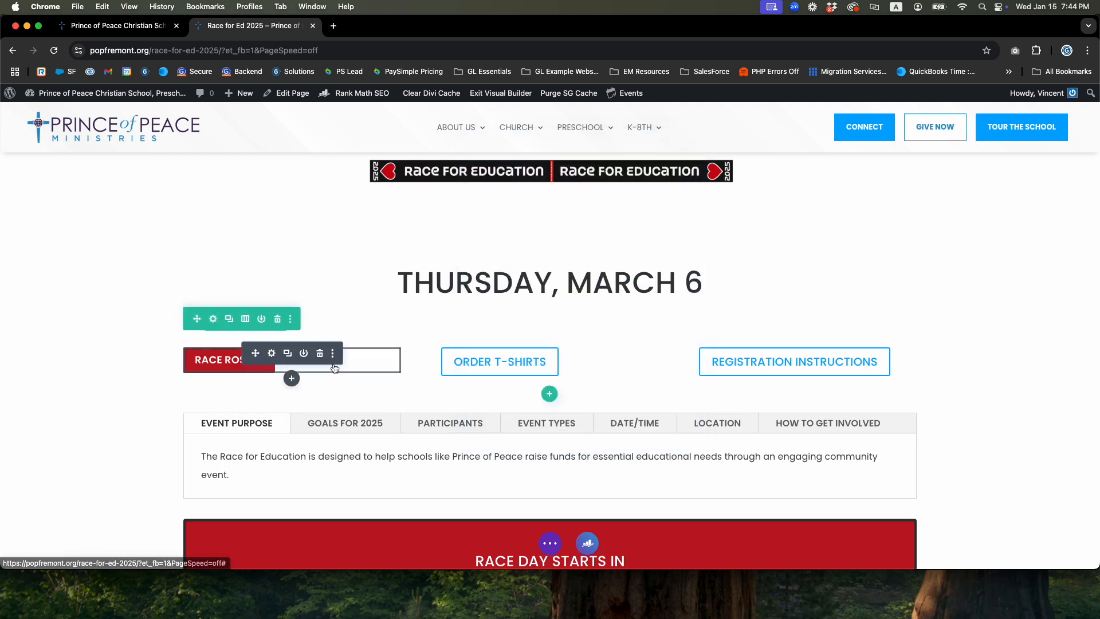
Save the Race Roster button module to the Divi Library as "Red Black Hover".
{"action": "left_click", "coordinate": [304, 354]}
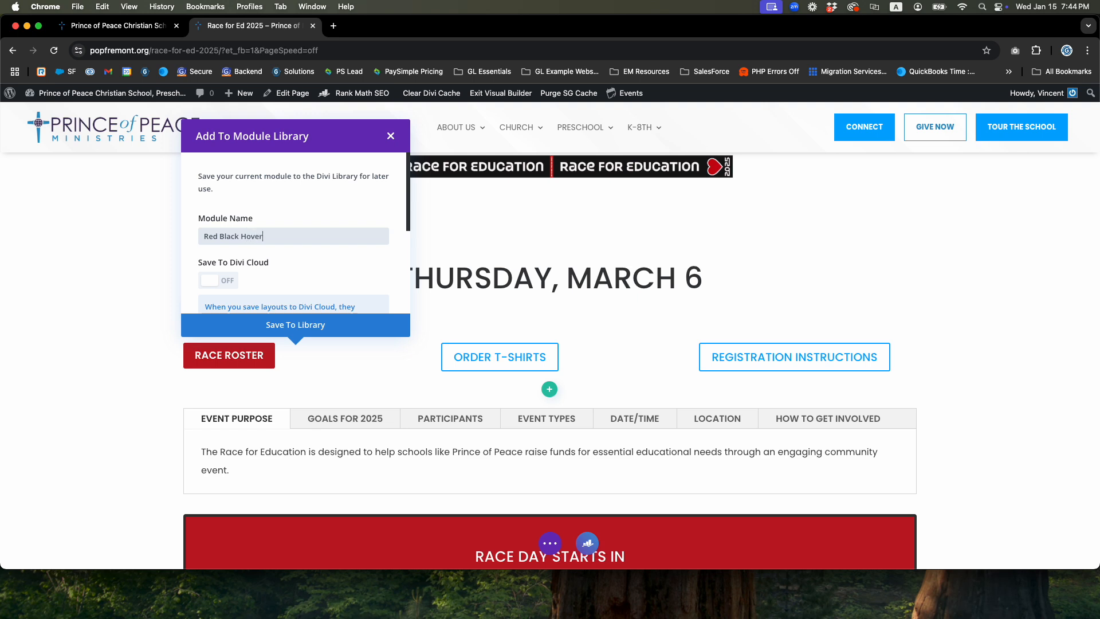
{"action": "left_click", "coordinate": [307, 325]}
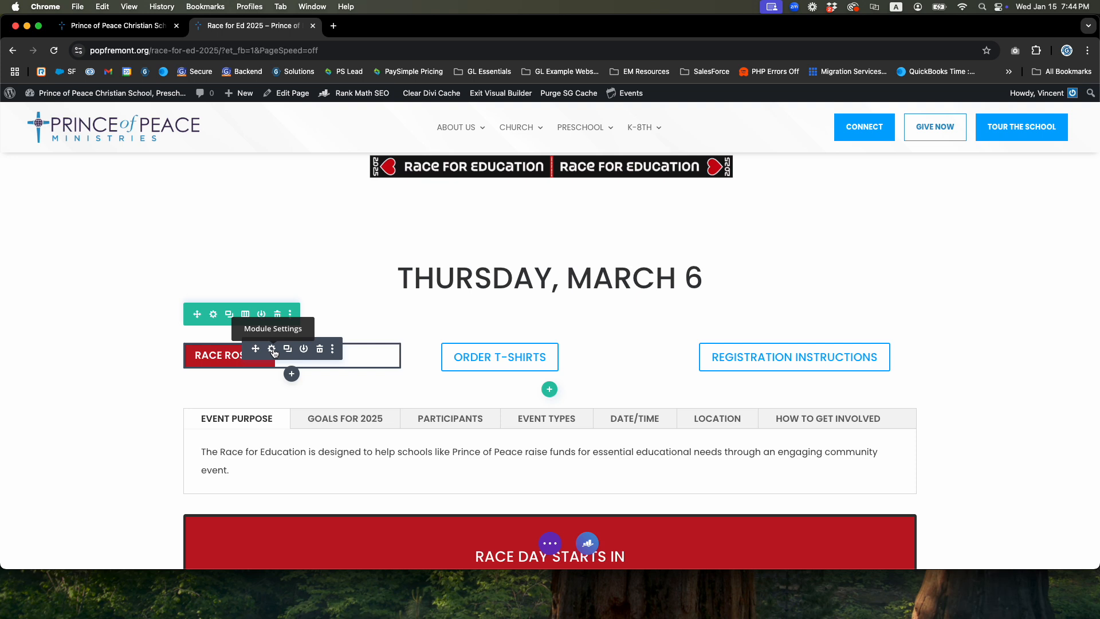
Copy the Race Roster button's module styles and paste them onto the Order T-Shirts button.
{"action": "right_click", "coordinate": [275, 353]}
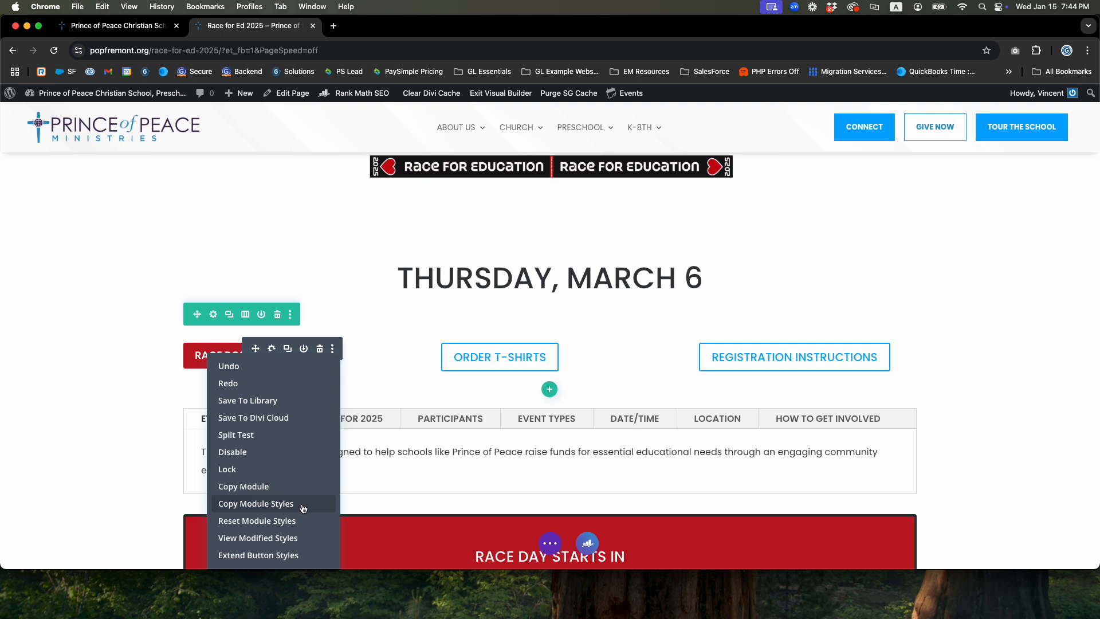
{"action": "left_click", "coordinate": [235, 505]}
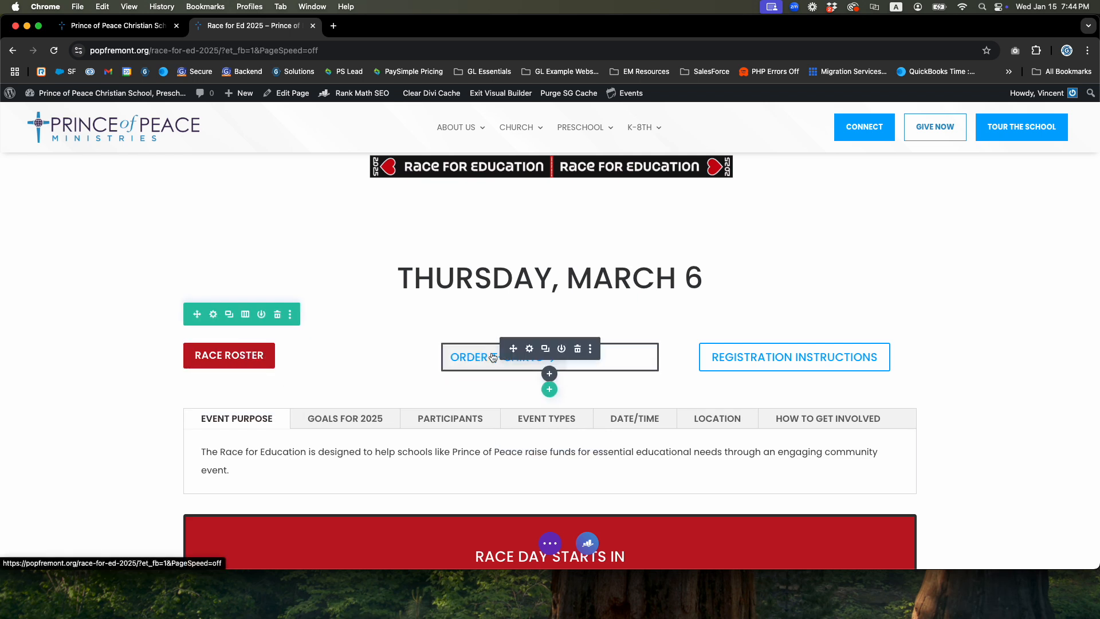
{"action": "right_click", "coordinate": [531, 351]}
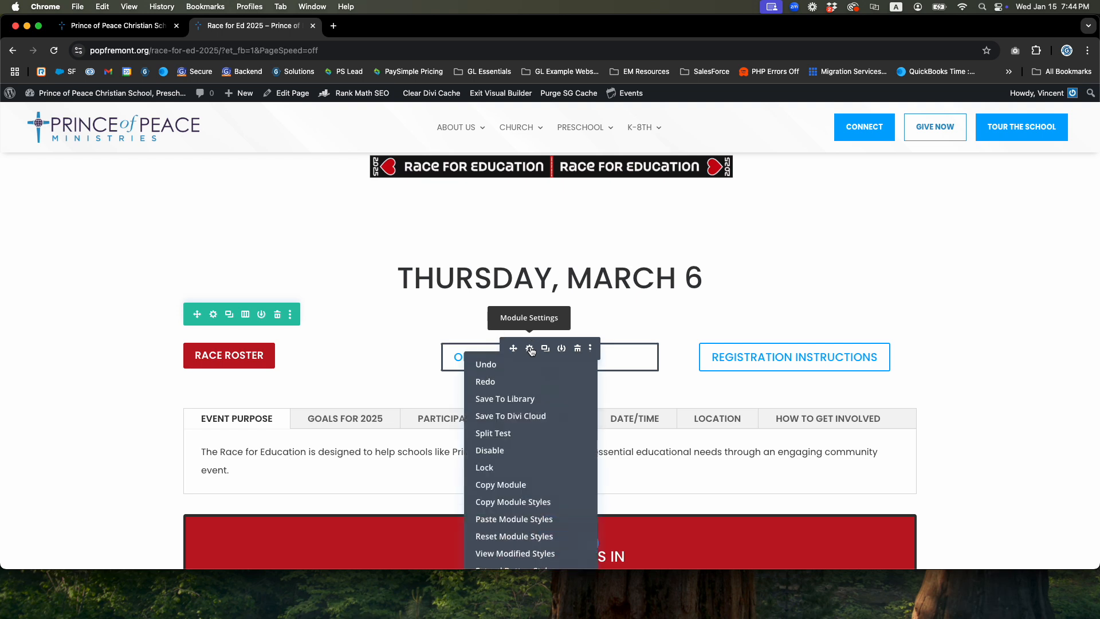
{"action": "left_click", "coordinate": [512, 520]}
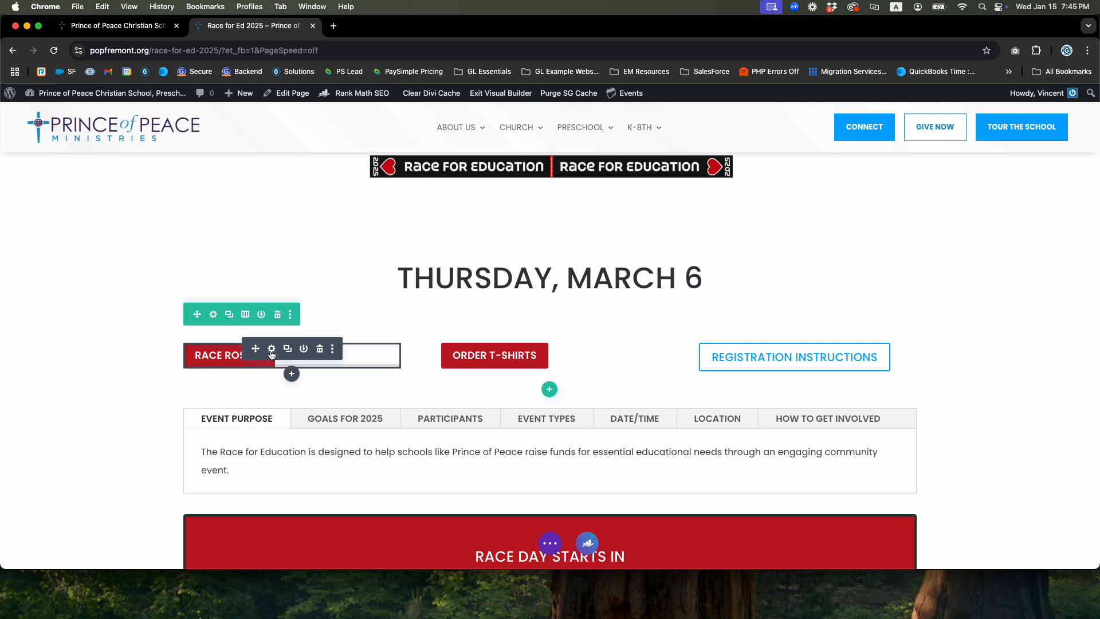
Preview the page in tablet view.
{"action": "scroll", "coordinate": [273, 352], "scroll_direction": "up", "scroll_amount": 1}
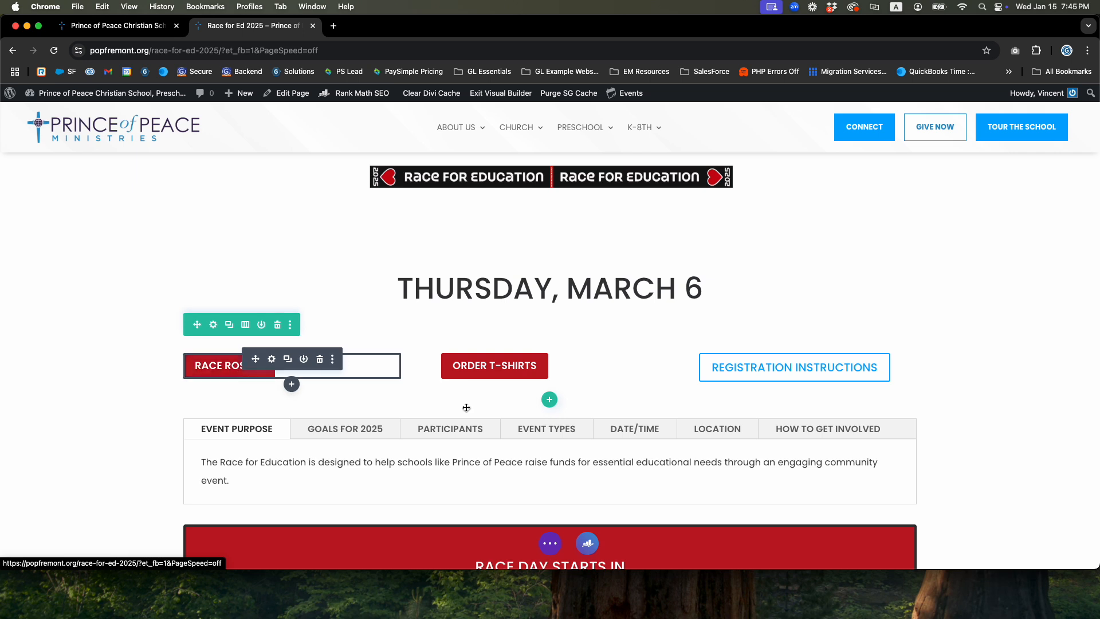
{"action": "left_click", "coordinate": [550, 543]}
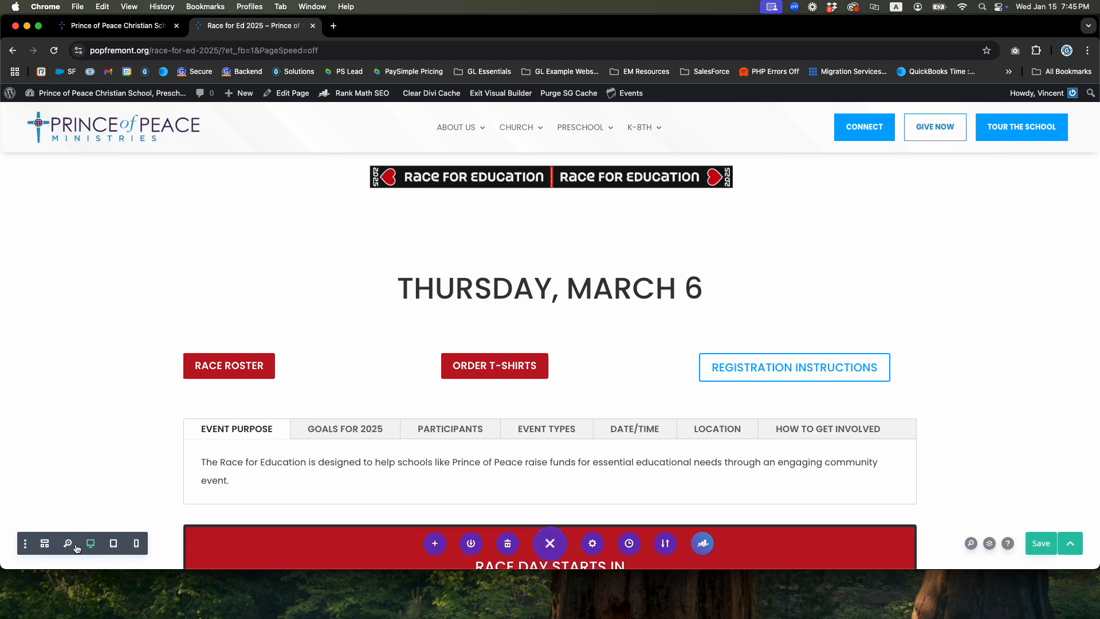
{"action": "left_click", "coordinate": [114, 543]}
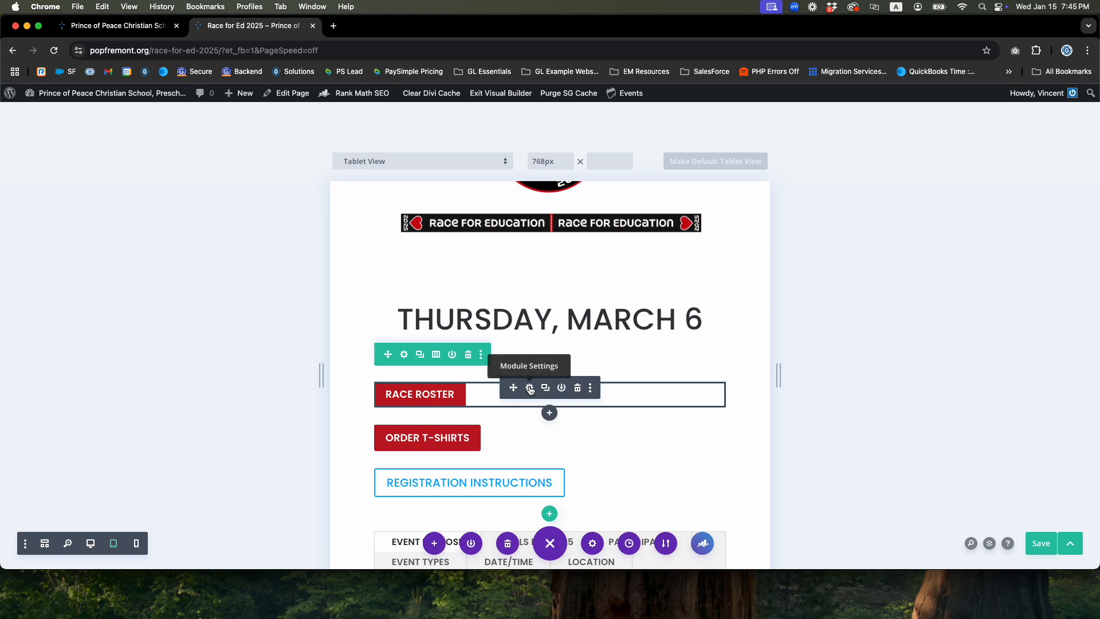
Set the Race Roster button's alignment to center and save its settings.
{"action": "left_click", "coordinate": [530, 389]}
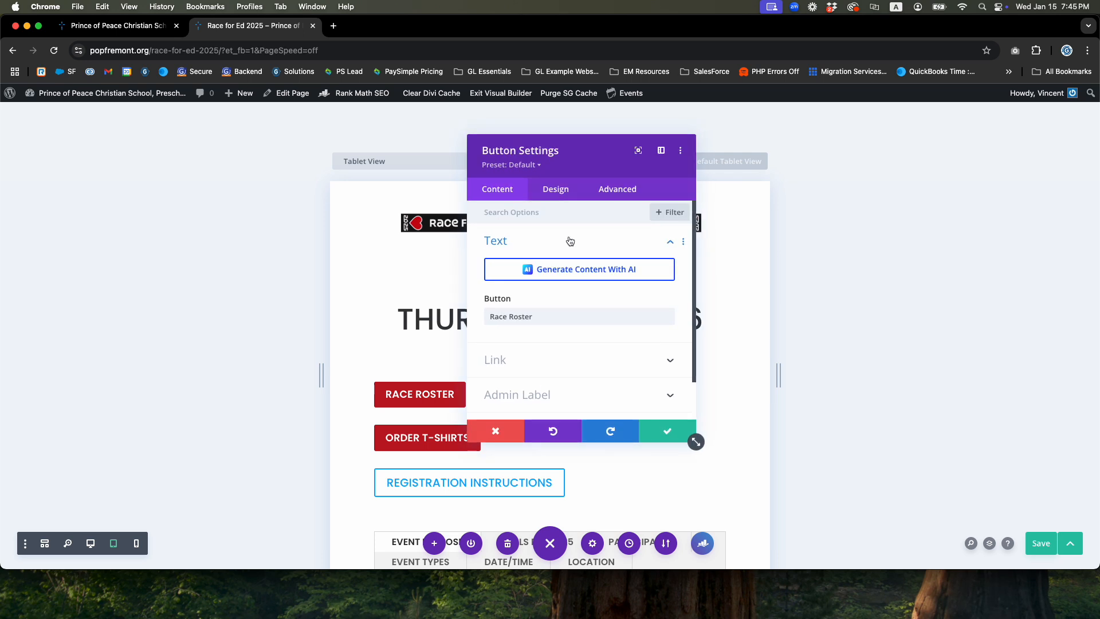
{"action": "left_click", "coordinate": [564, 191]}
{"action": "left_click", "coordinate": [520, 248]}
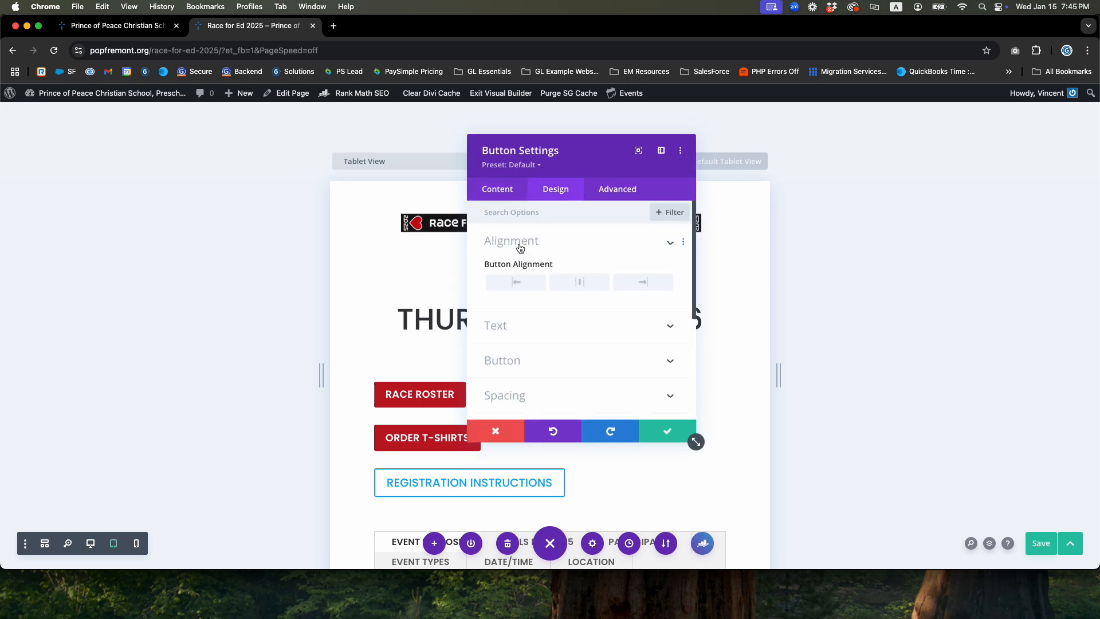
{"action": "left_click", "coordinate": [580, 280]}
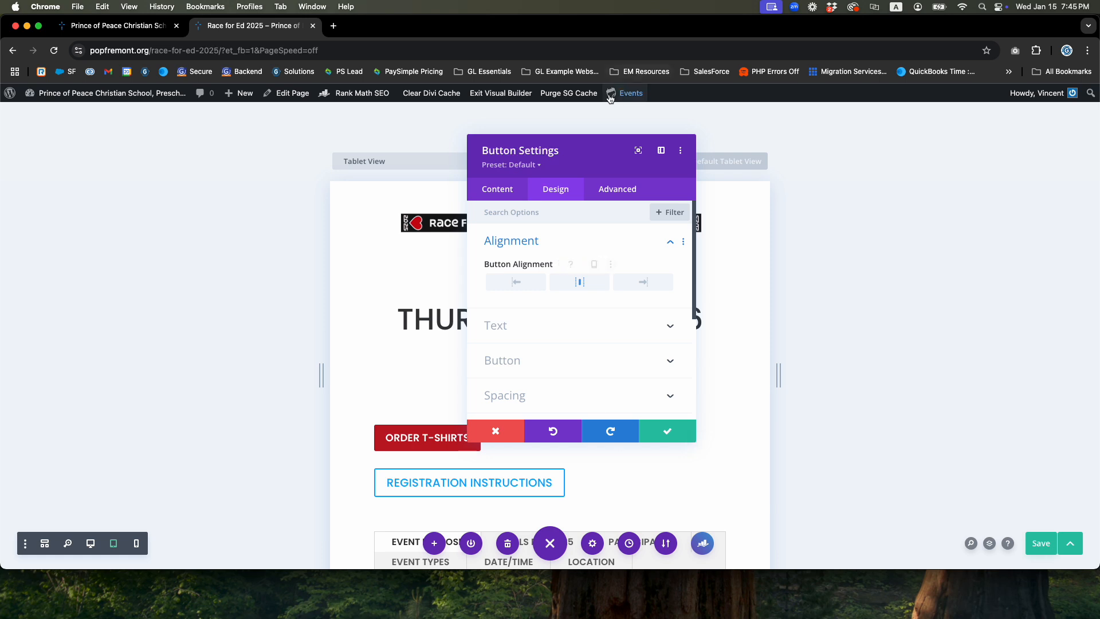
{"action": "left_click_drag", "start_coordinate": [665, 437], "coordinate": [859, 471]}
{"action": "left_click", "coordinate": [859, 471]}
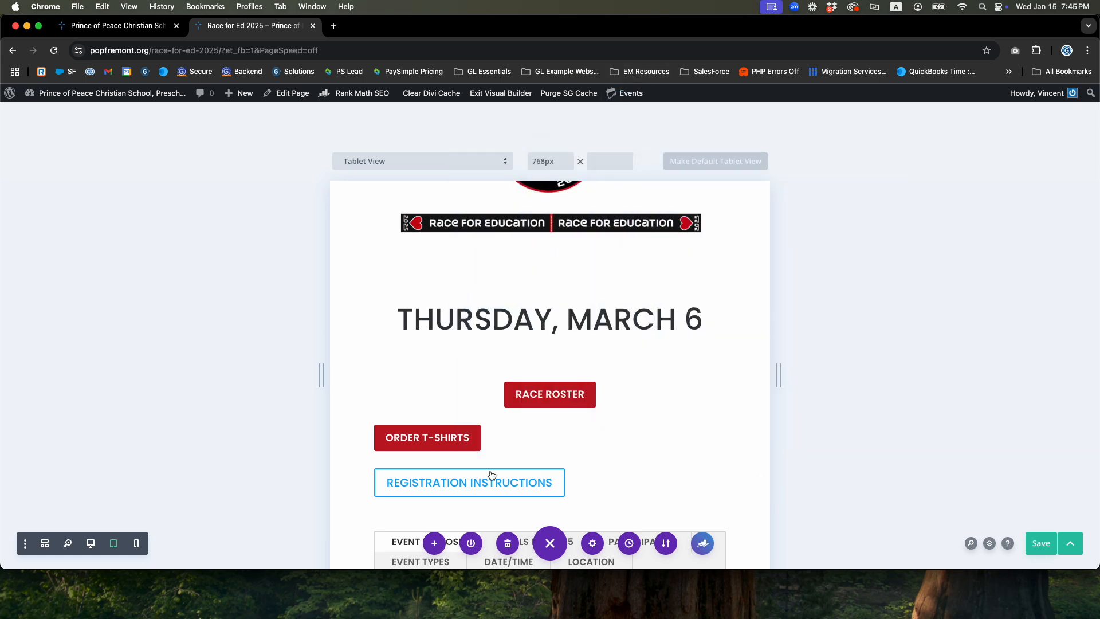
Return to desktop view, set the Order T-Shirts button's alignment to center and save its settings.
{"action": "left_click", "coordinate": [89, 543]}
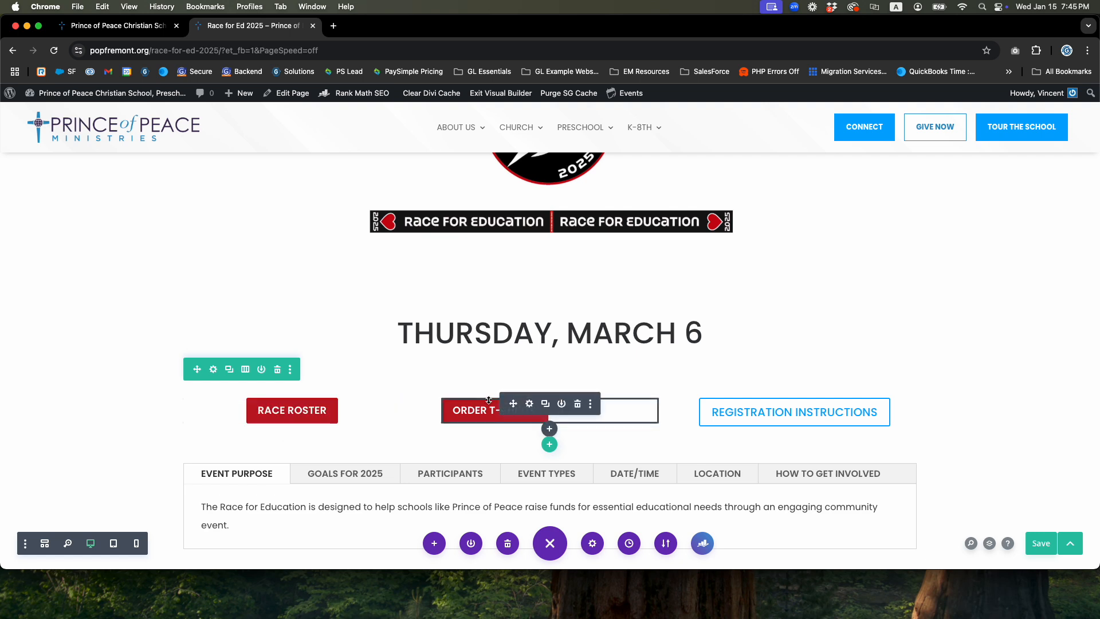
{"action": "left_click", "coordinate": [529, 404]}
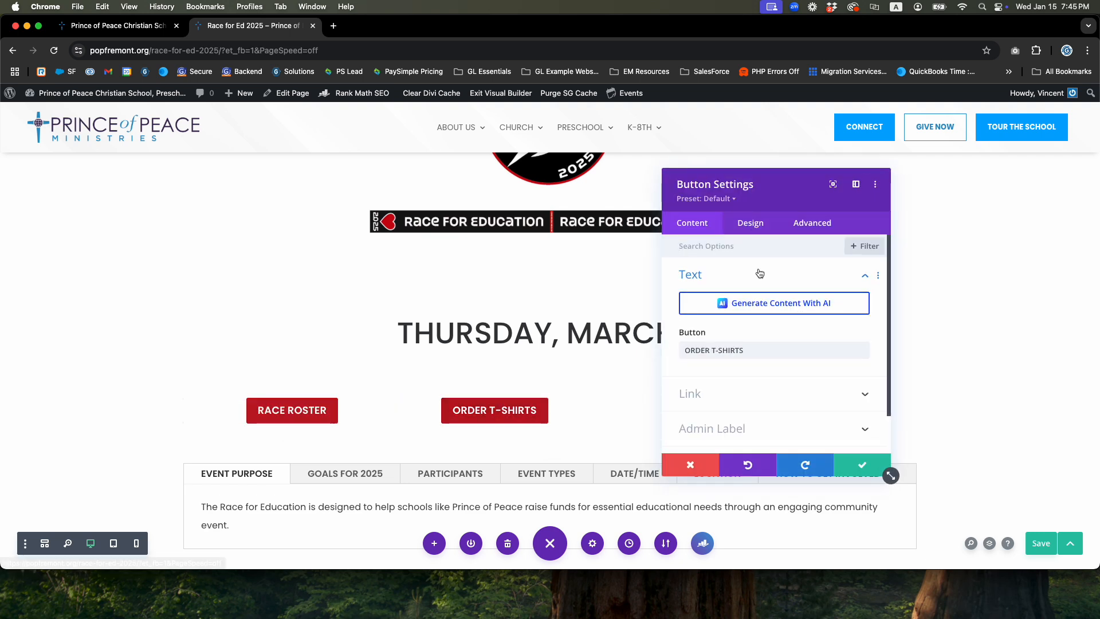
{"action": "left_click", "coordinate": [751, 224]}
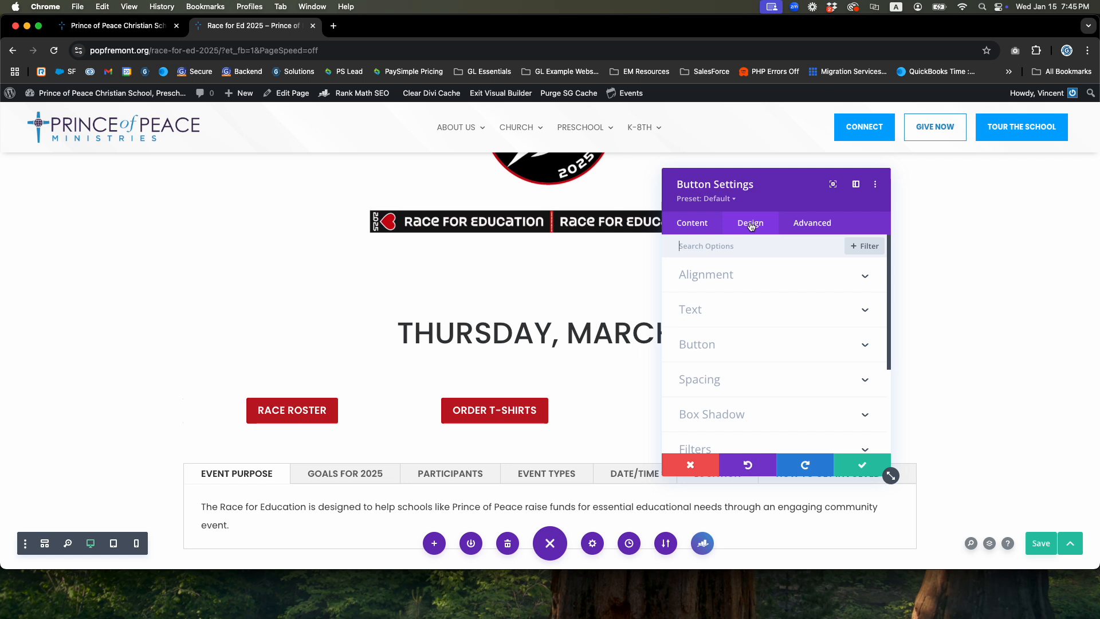
{"action": "left_click", "coordinate": [737, 277]}
{"action": "left_click", "coordinate": [775, 316]}
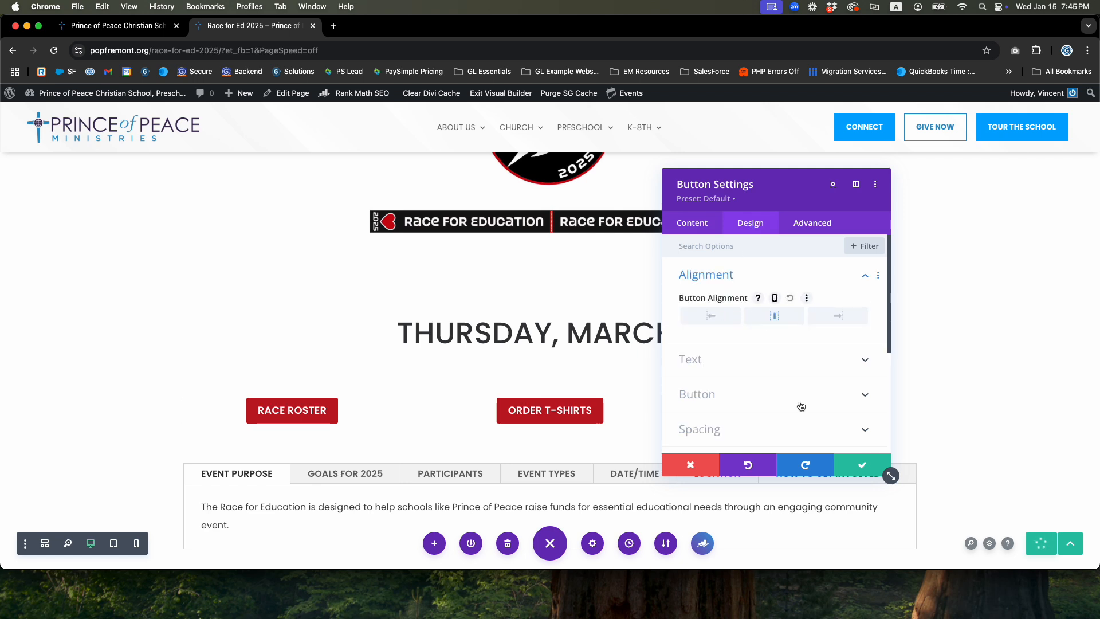
{"action": "left_click", "coordinate": [856, 465]}
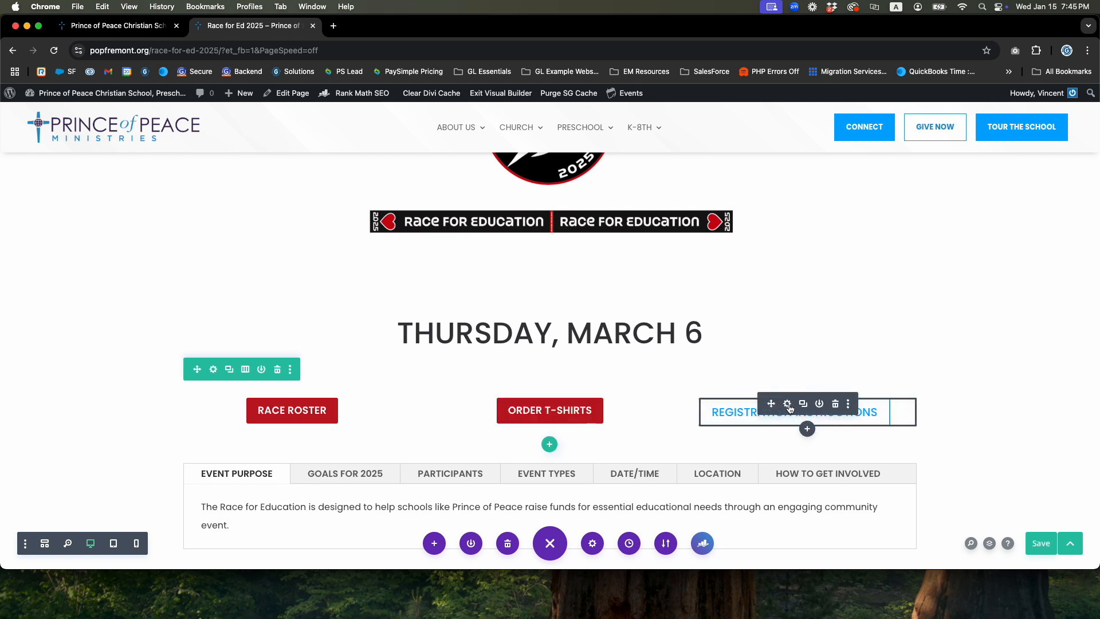
Paste the copied module styles onto the Registration Instructions button, set its alignment to center and save its settings.
{"action": "right_click", "coordinate": [789, 408]}
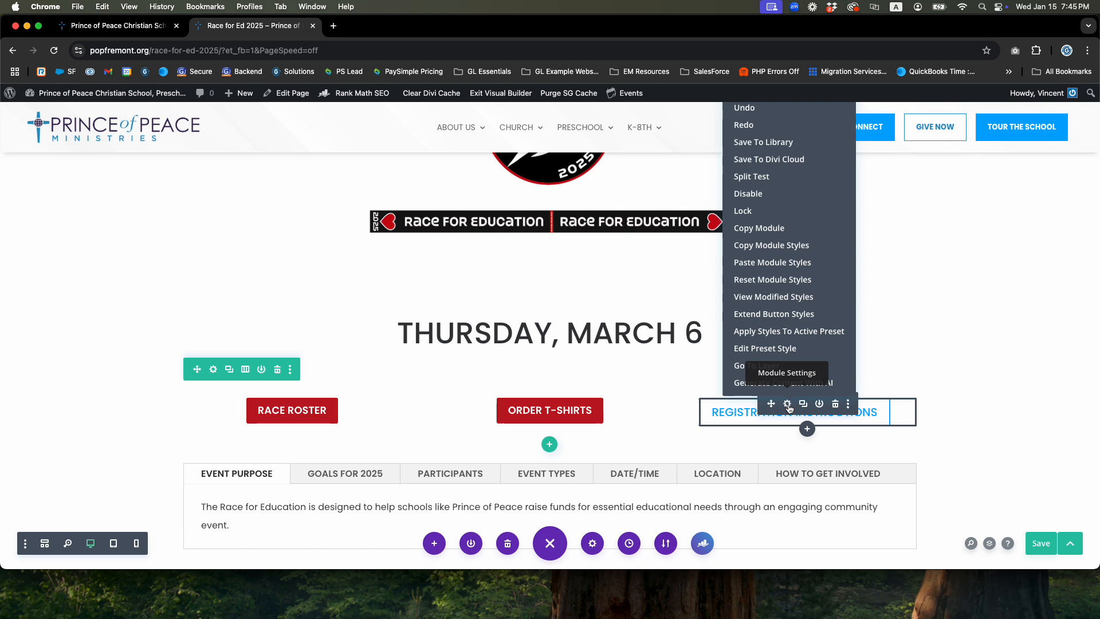
{"action": "left_click", "coordinate": [764, 263]}
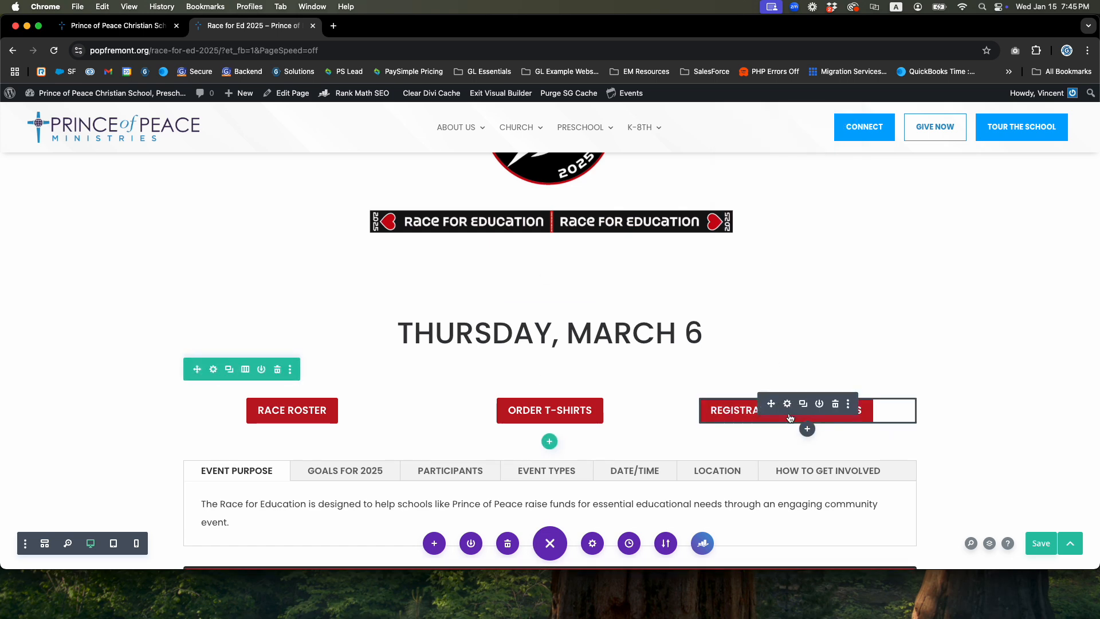
{"action": "left_click", "coordinate": [788, 404]}
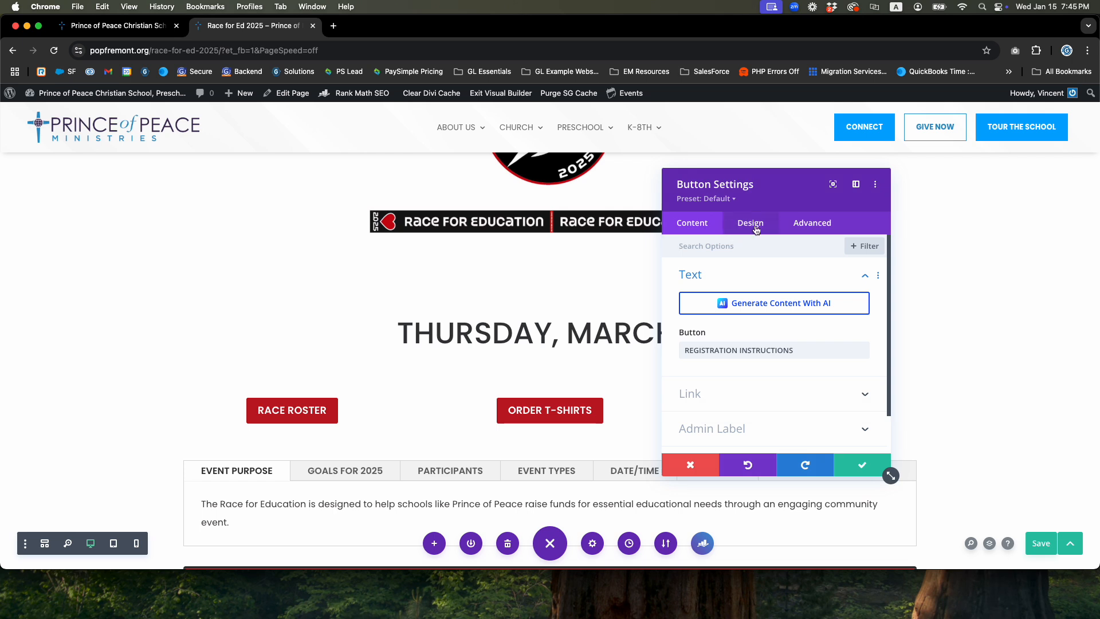
{"action": "left_click", "coordinate": [756, 229]}
{"action": "left_click", "coordinate": [716, 278]}
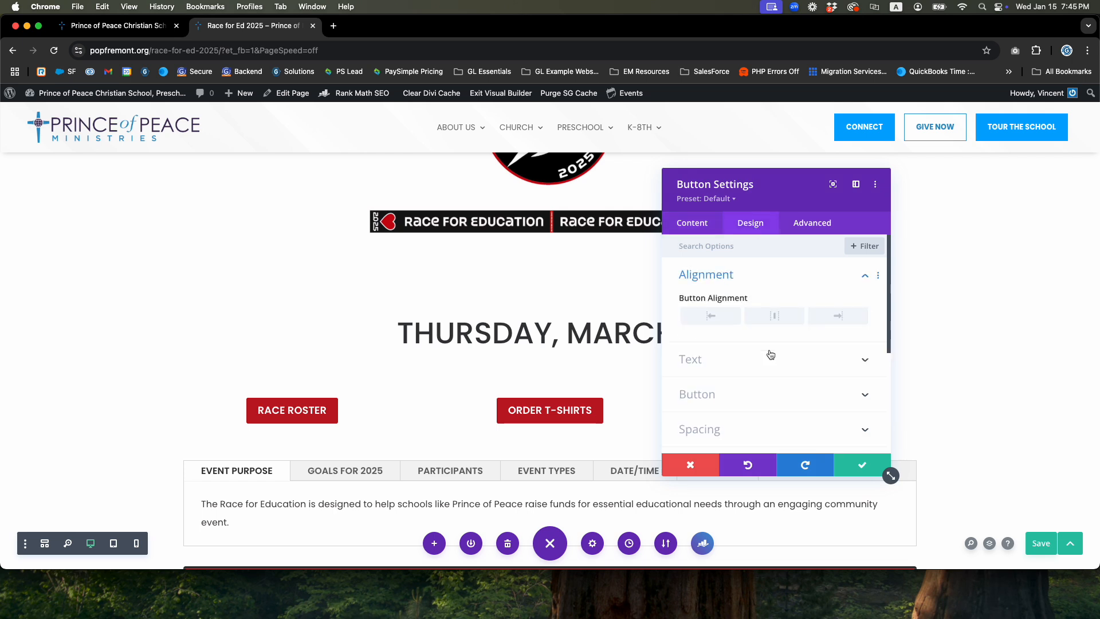
{"action": "left_click", "coordinate": [775, 316]}
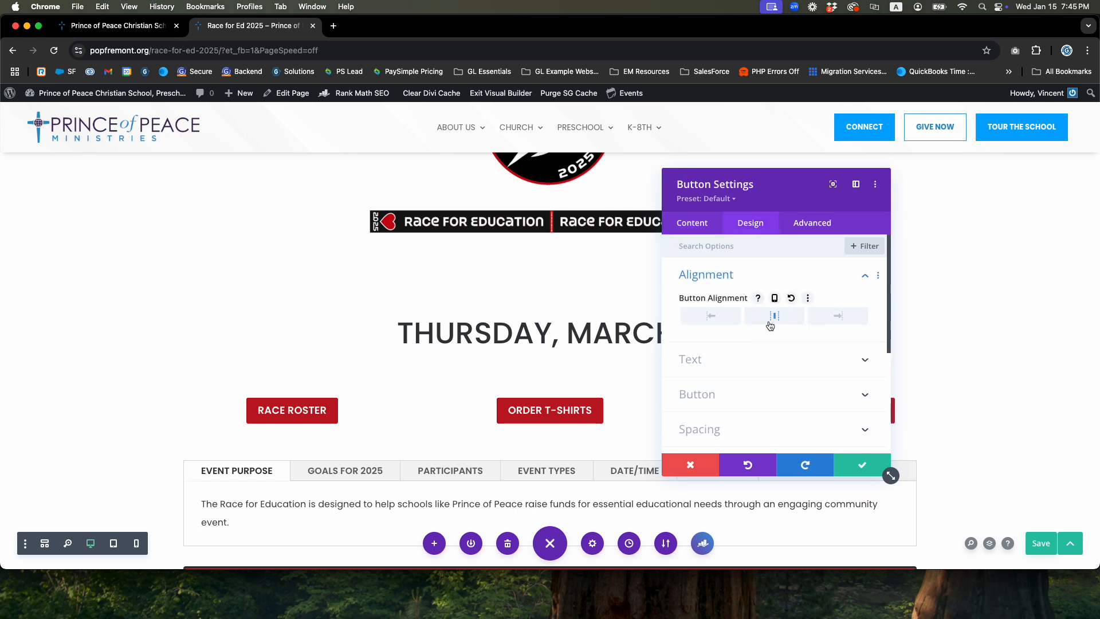
{"action": "left_click", "coordinate": [861, 465]}
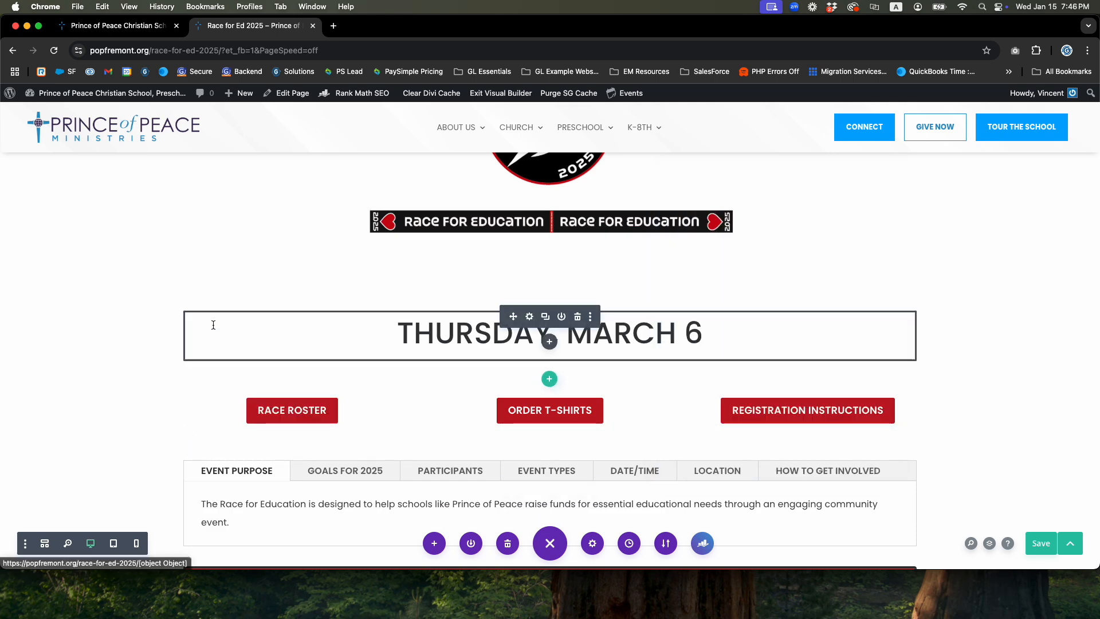
Set the Race Roster button's left and right padding to 50px with the two values linked.
{"action": "scroll", "coordinate": [234, 344], "scroll_direction": "down", "scroll_amount": 8}
{"action": "scroll", "coordinate": [216, 324], "scroll_direction": "up", "scroll_amount": 11}
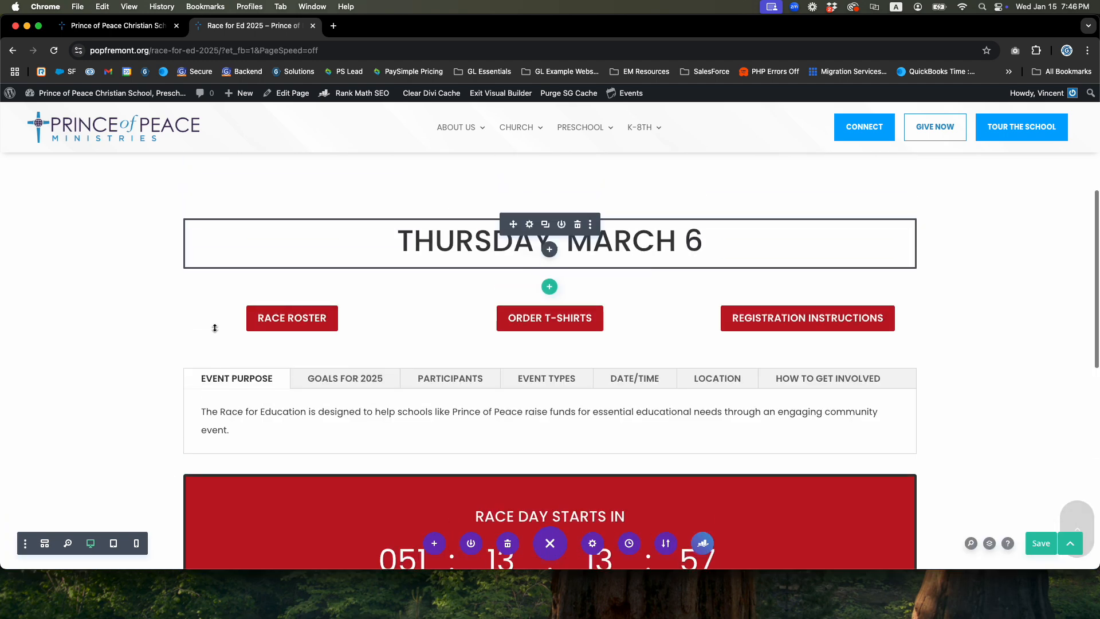
{"action": "scroll", "coordinate": [212, 327], "scroll_direction": "down", "scroll_amount": 7}
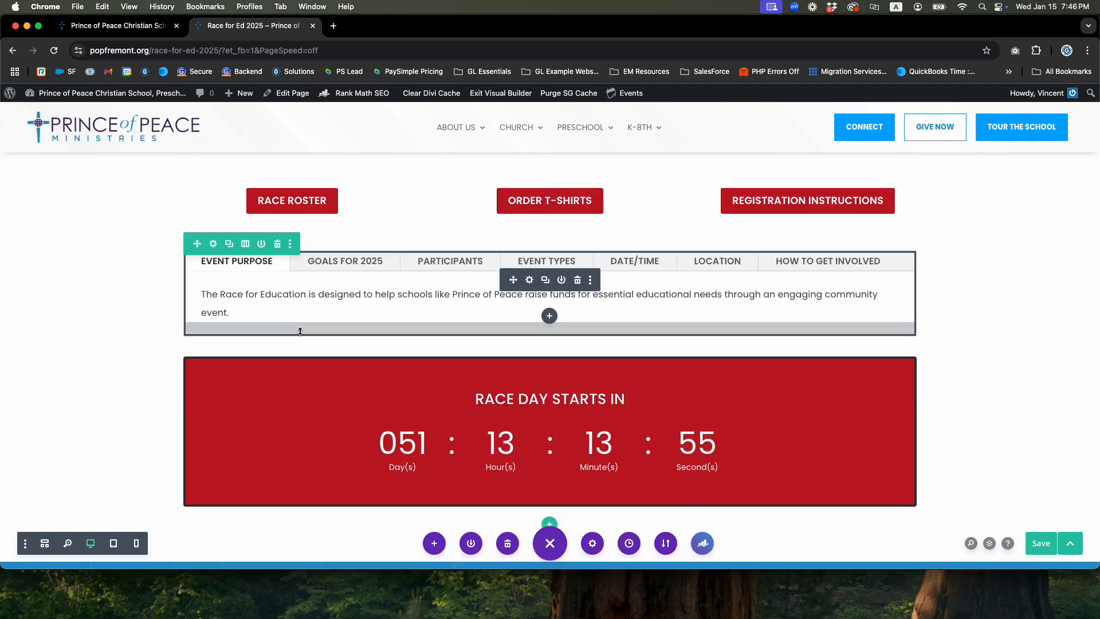
{"action": "scroll", "coordinate": [449, 282], "scroll_direction": "up", "scroll_amount": 4}
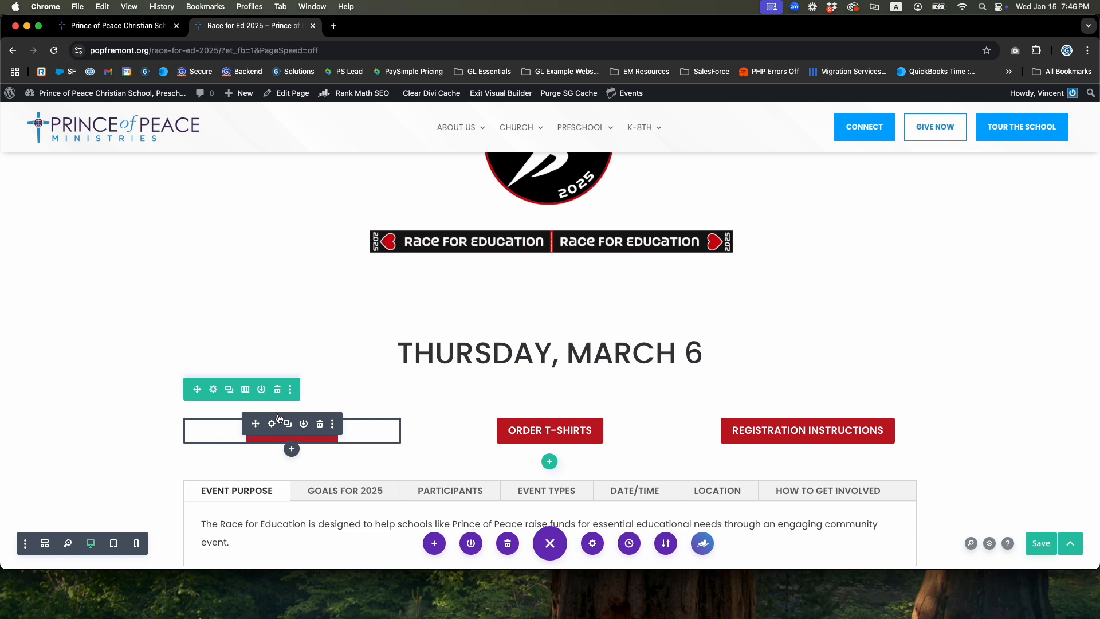
{"action": "left_click", "coordinate": [272, 424]}
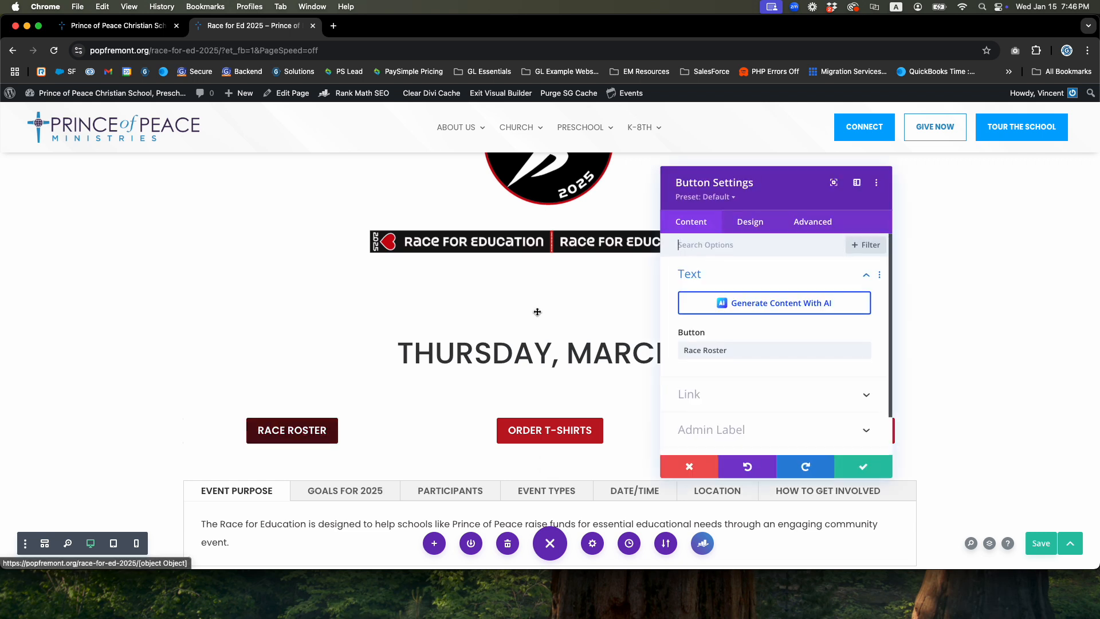
{"action": "left_click", "coordinate": [752, 229]}
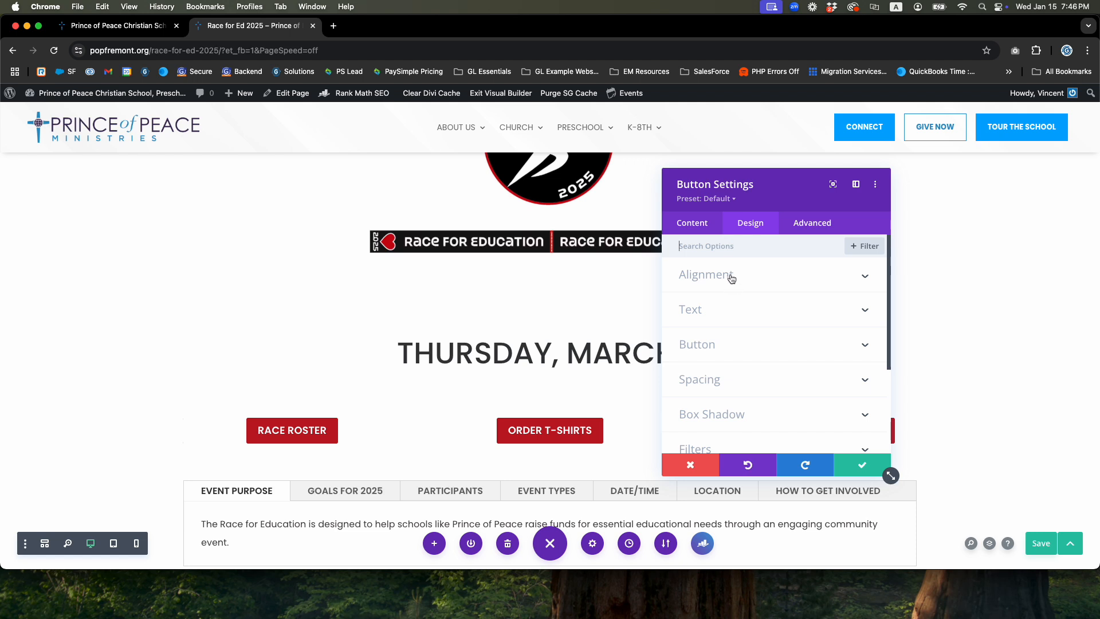
{"action": "scroll", "coordinate": [727, 334], "scroll_direction": "down", "scroll_amount": 3}
{"action": "left_click", "coordinate": [712, 284]}
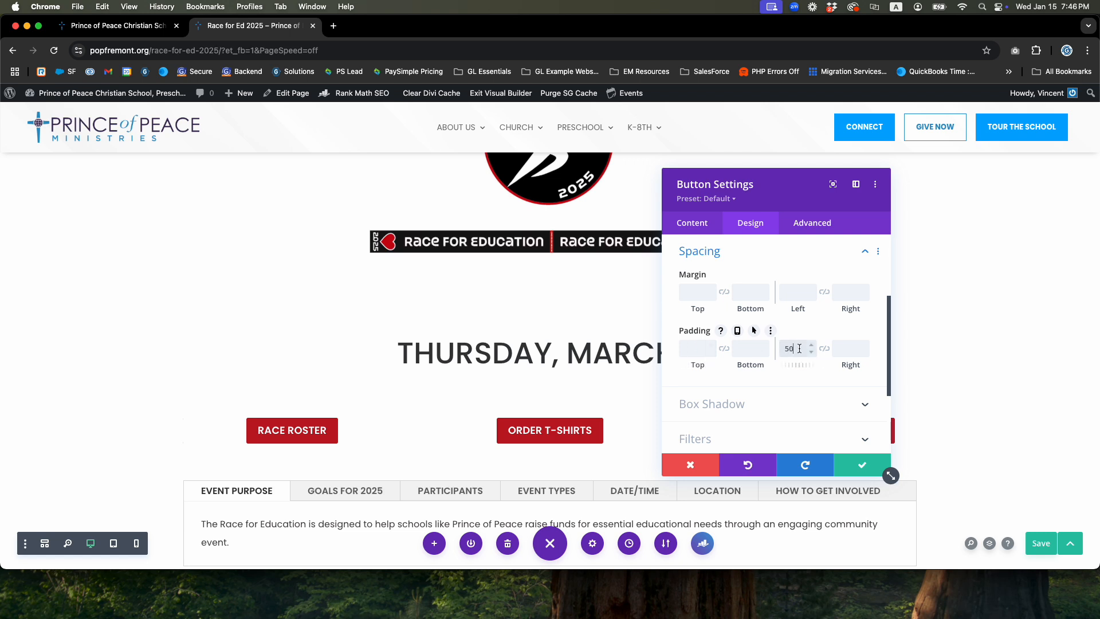
{"action": "left_click", "coordinate": [824, 349]}
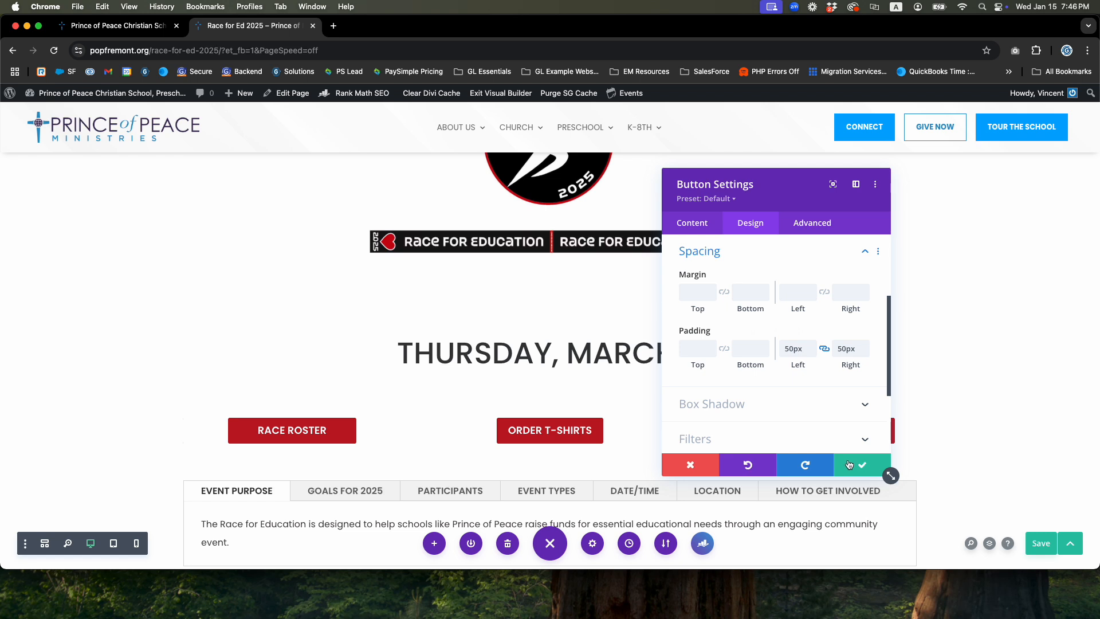
Enable per-device values for the Race Roster button's background, examine the hover and tablet versions, and disable them again.
{"action": "scroll", "coordinate": [798, 397], "scroll_direction": "down", "scroll_amount": 2}
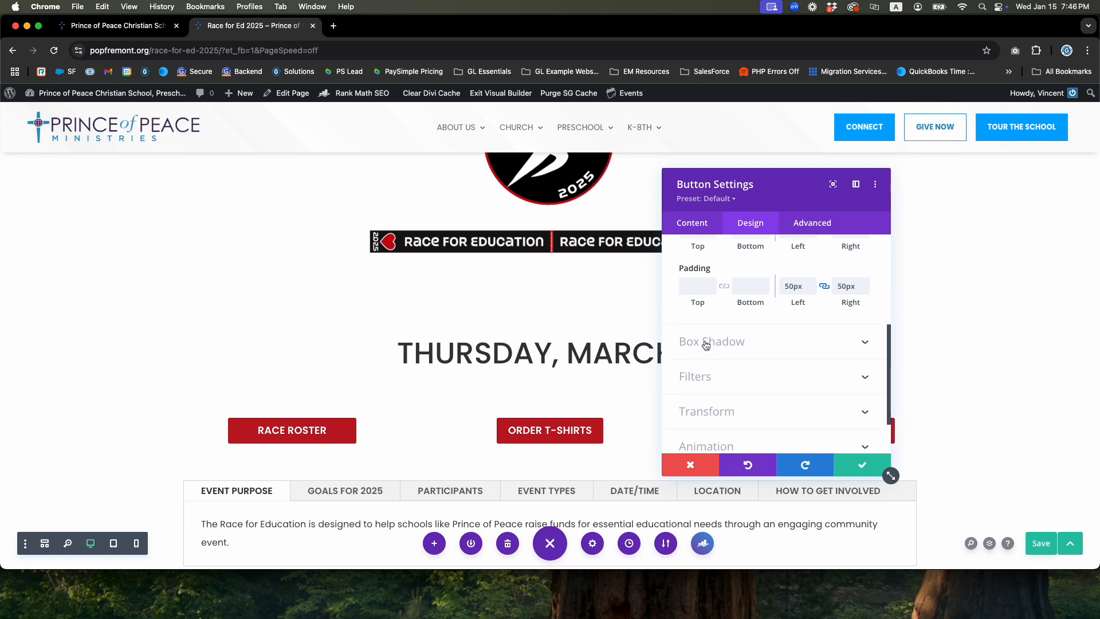
{"action": "scroll", "coordinate": [707, 344], "scroll_direction": "up", "scroll_amount": 15}
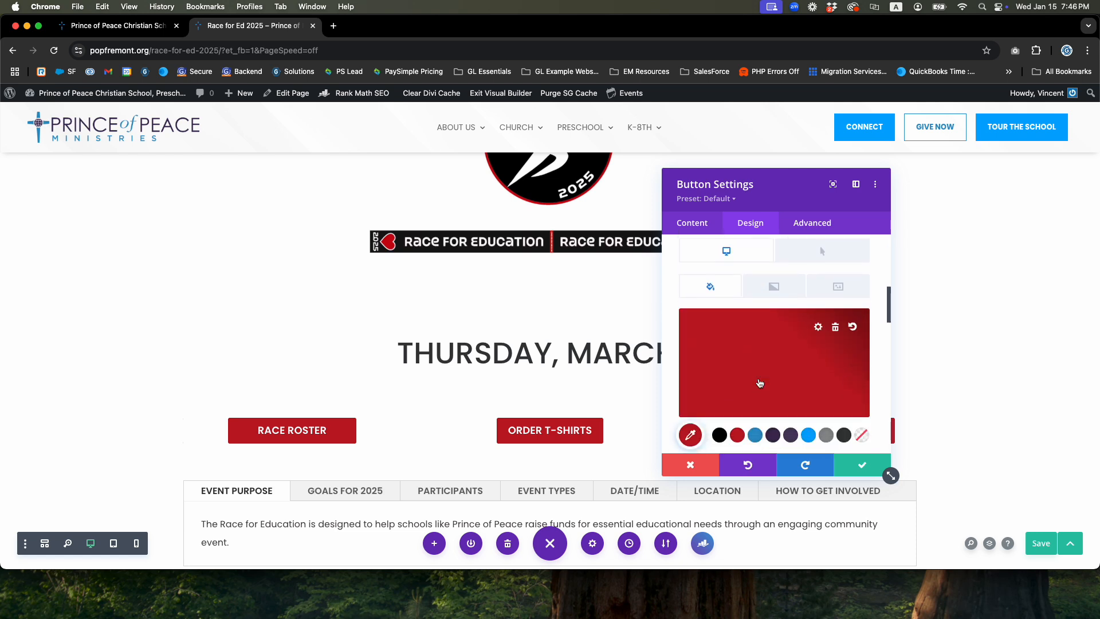
{"action": "scroll", "coordinate": [807, 292], "scroll_direction": "up", "scroll_amount": 3}
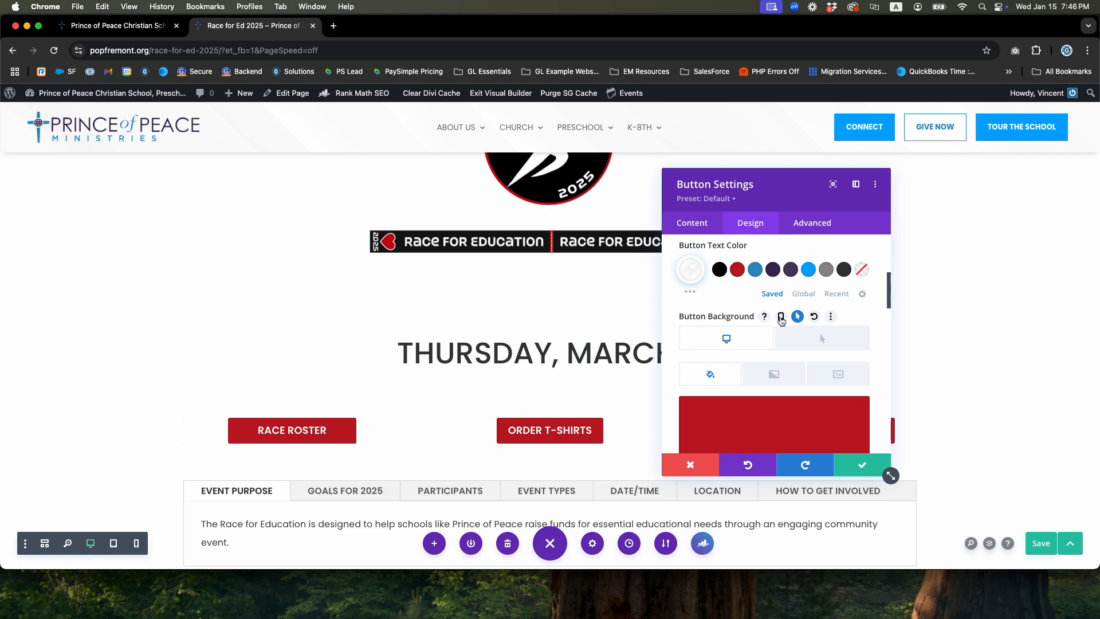
{"action": "left_click", "coordinate": [781, 317]}
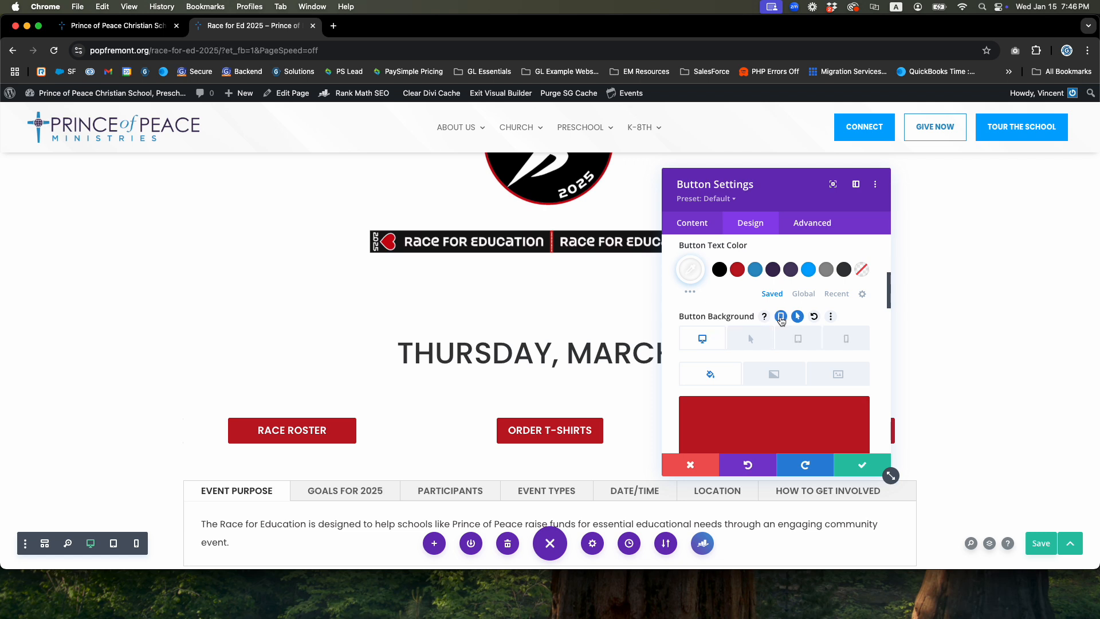
{"action": "left_click", "coordinate": [752, 343]}
{"action": "left_click", "coordinate": [799, 341]}
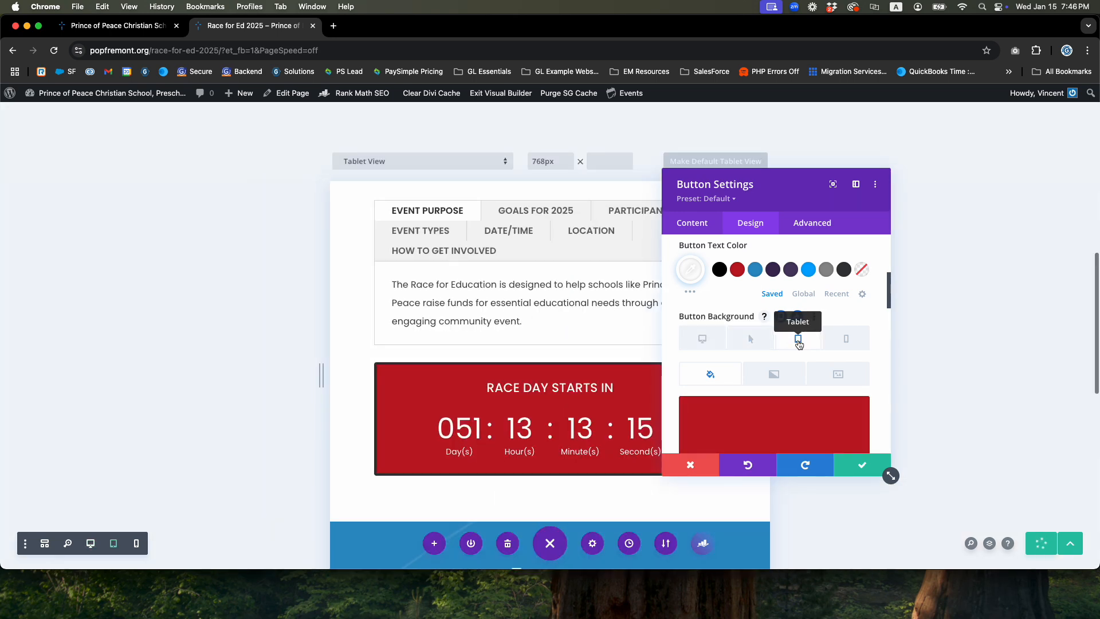
{"action": "scroll", "coordinate": [809, 341], "scroll_direction": "down", "scroll_amount": 3}
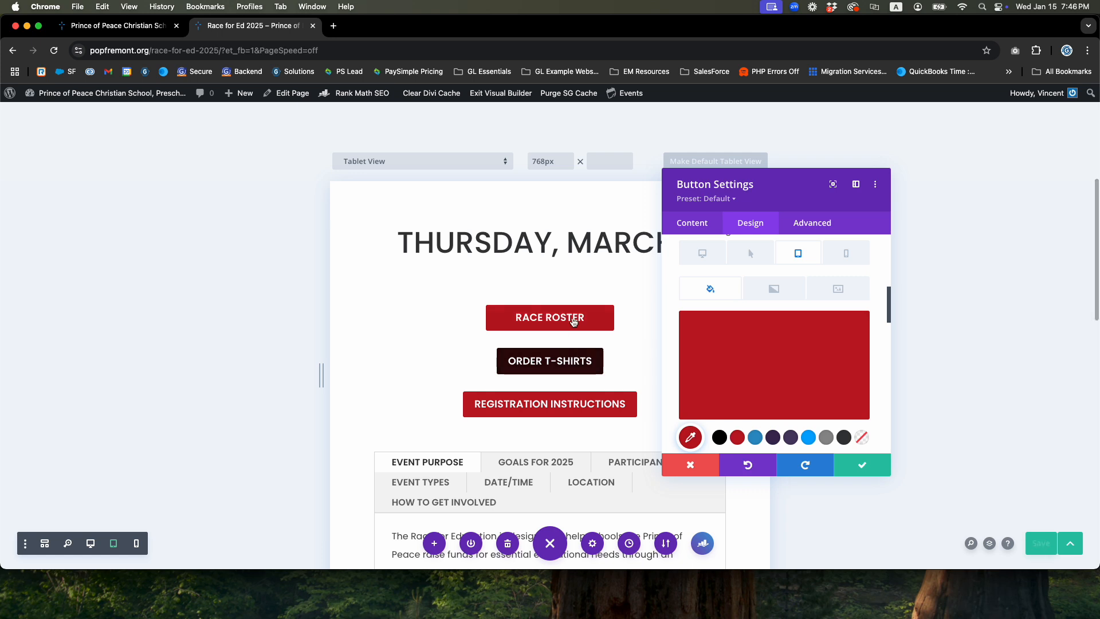
{"action": "scroll", "coordinate": [781, 320], "scroll_direction": "up", "scroll_amount": 3}
{"action": "scroll", "coordinate": [783, 401], "scroll_direction": "down", "scroll_amount": 2}
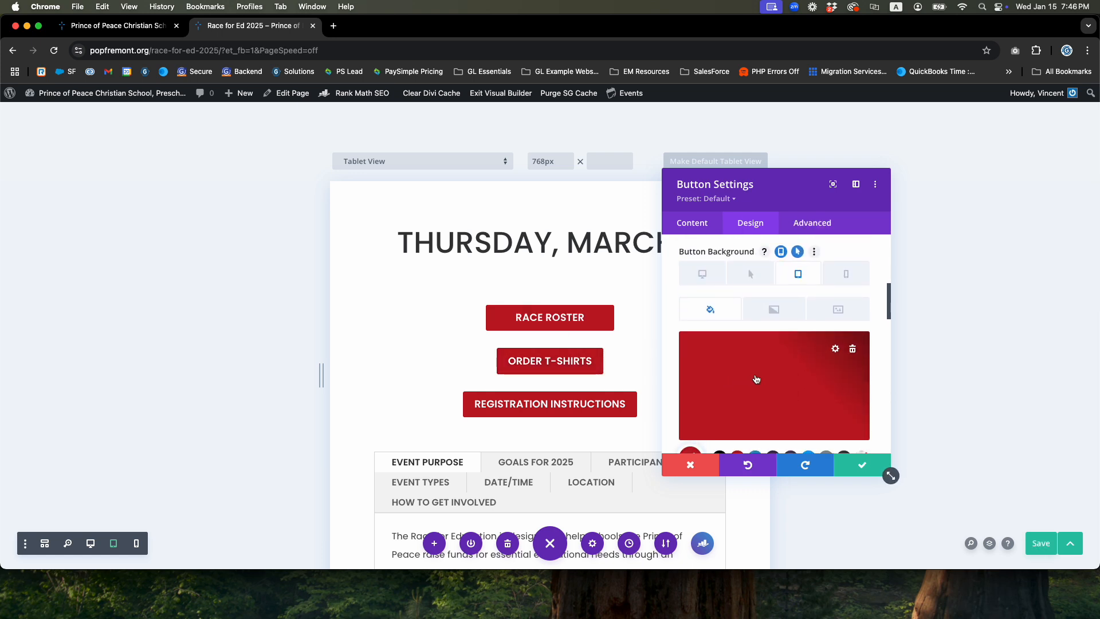
{"action": "scroll", "coordinate": [782, 413], "scroll_direction": "up", "scroll_amount": 5}
{"action": "scroll", "coordinate": [780, 407], "scroll_direction": "down", "scroll_amount": 3}
{"action": "scroll", "coordinate": [774, 398], "scroll_direction": "up", "scroll_amount": 2}
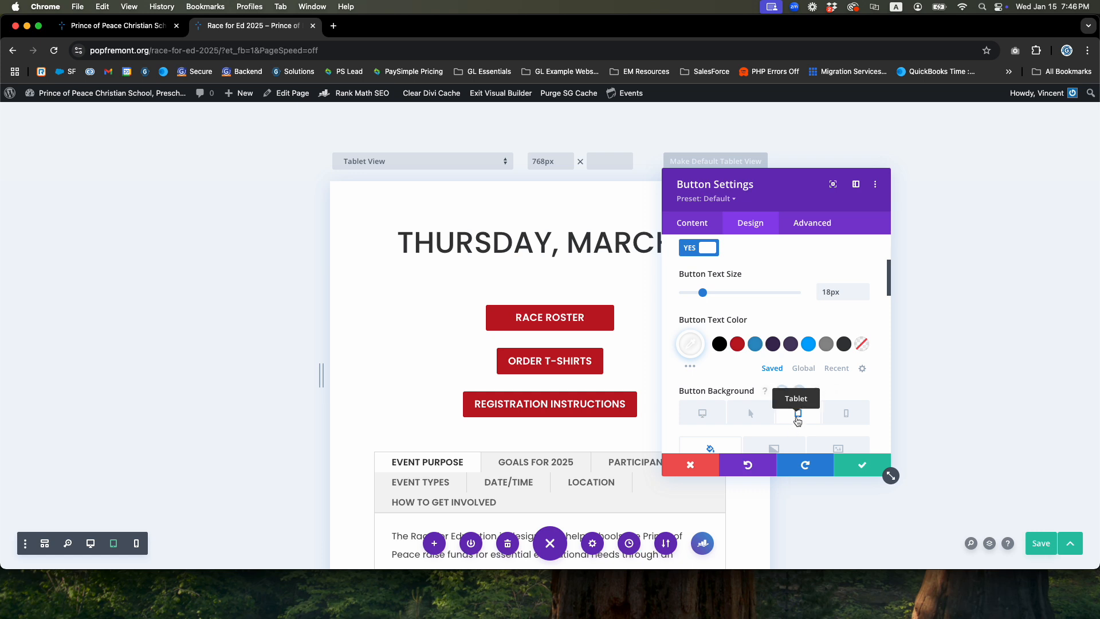
{"action": "scroll", "coordinate": [792, 401], "scroll_direction": "down", "scroll_amount": 2}
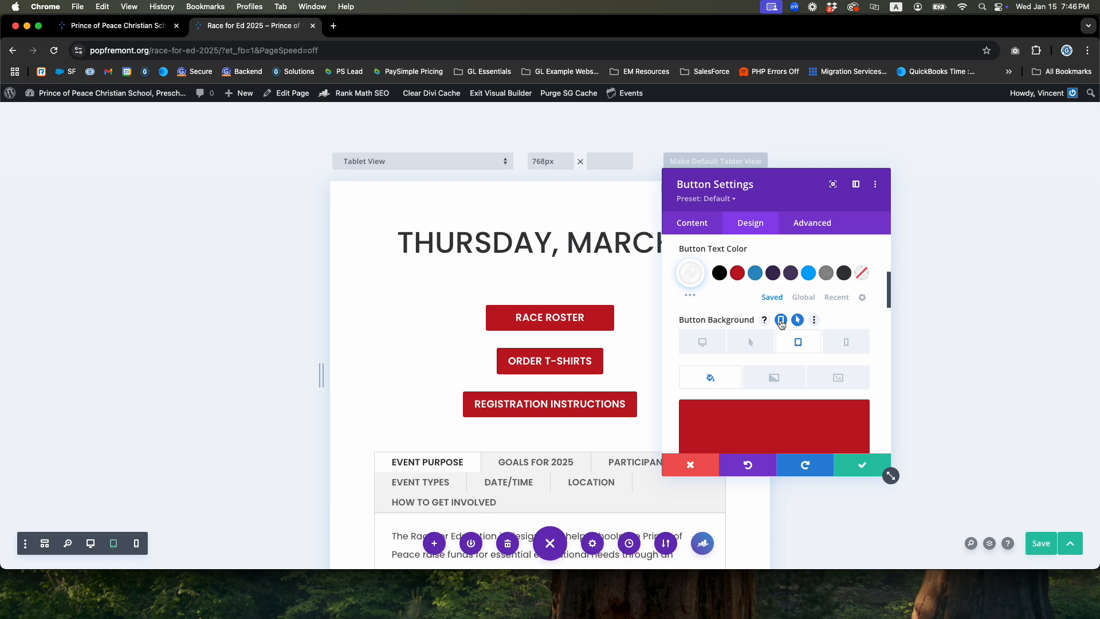
{"action": "left_click", "coordinate": [781, 320]}
Try per-device alignment on the Race Roster button with left on desktop, check tablet, and restore a single center alignment.
{"action": "scroll", "coordinate": [783, 329], "scroll_direction": "up", "scroll_amount": 5}
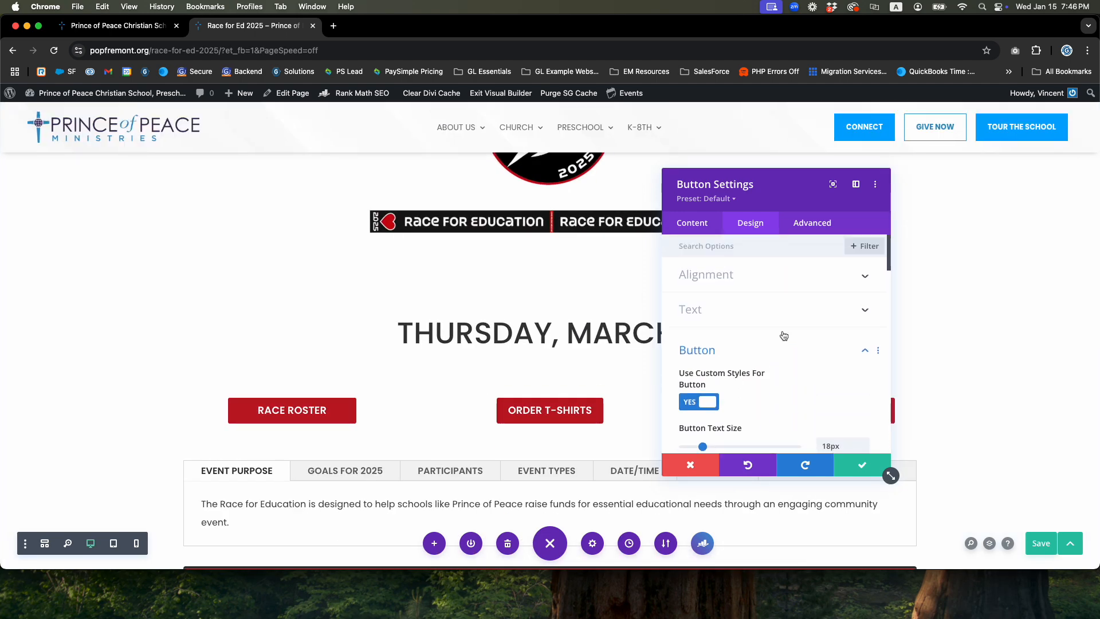
{"action": "left_click", "coordinate": [731, 287]}
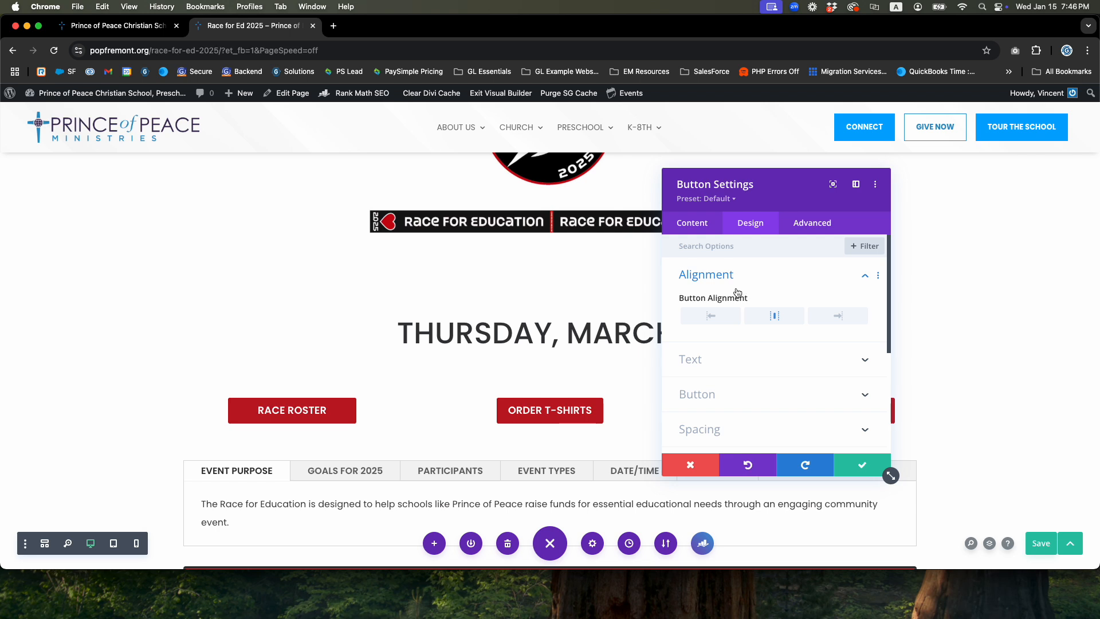
{"action": "mouse_move", "coordinate": [751, 302]}
{"action": "left_click", "coordinate": [775, 299]}
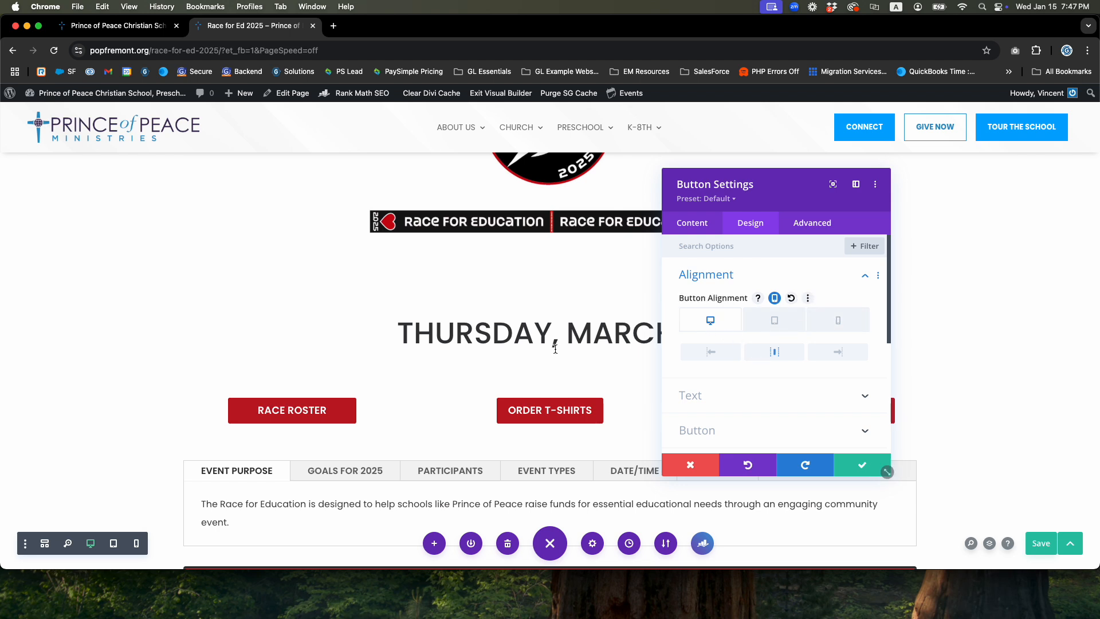
{"action": "left_click", "coordinate": [714, 354]}
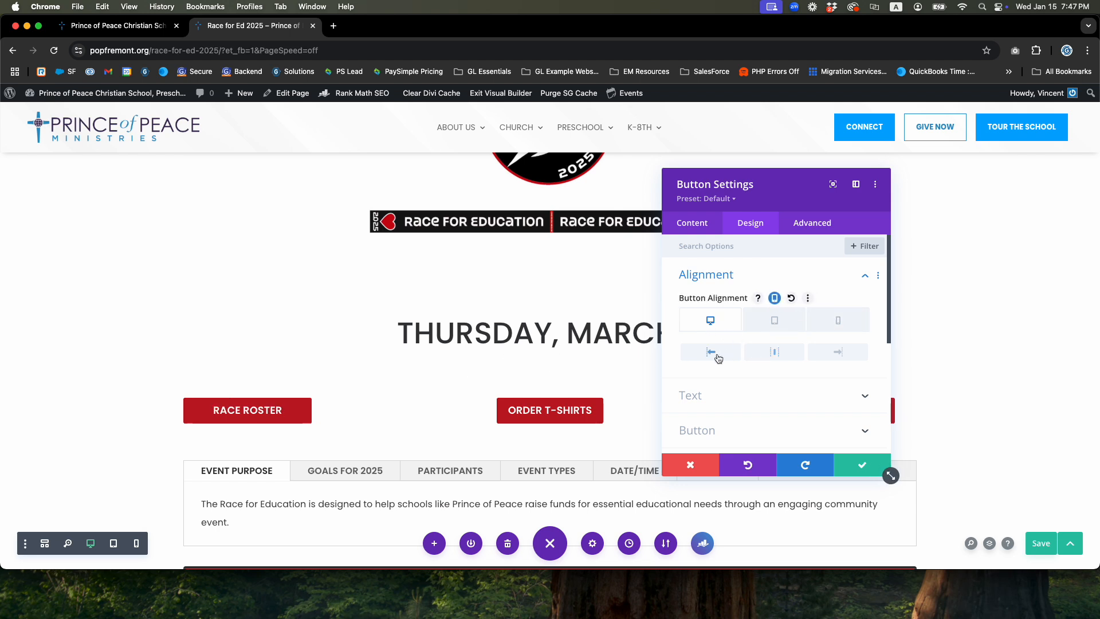
{"action": "left_click", "coordinate": [773, 321]}
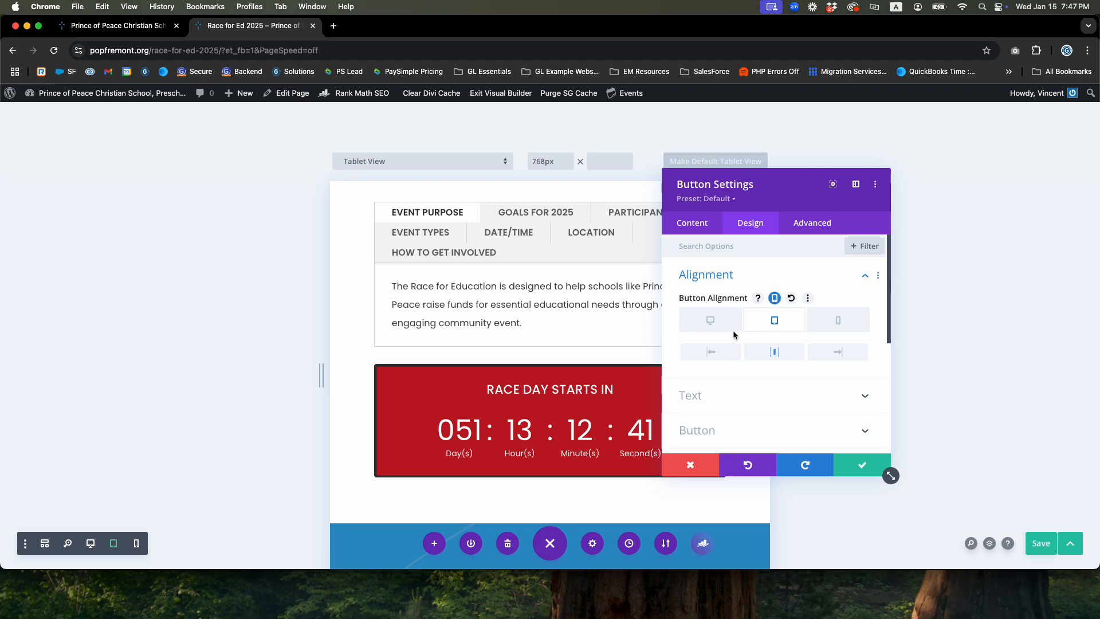
{"action": "left_click", "coordinate": [775, 299]}
{"action": "left_click", "coordinate": [778, 320]}
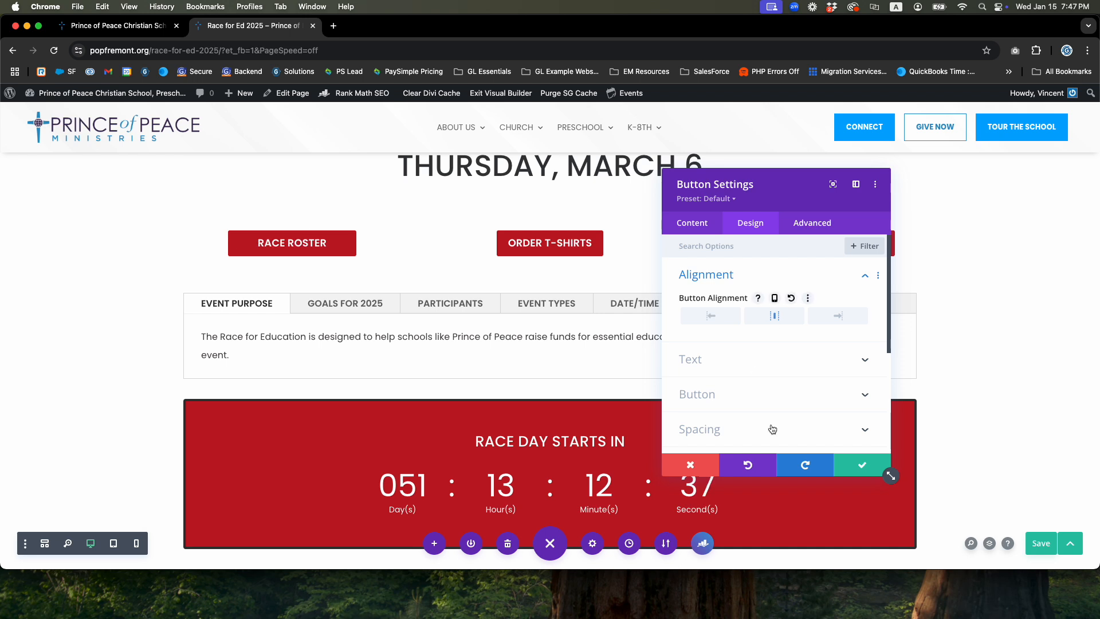
Save the Race Roster button's settings and save the page.
{"action": "left_click", "coordinate": [855, 469]}
{"action": "scroll", "coordinate": [742, 456], "scroll_direction": "up", "scroll_amount": 6}
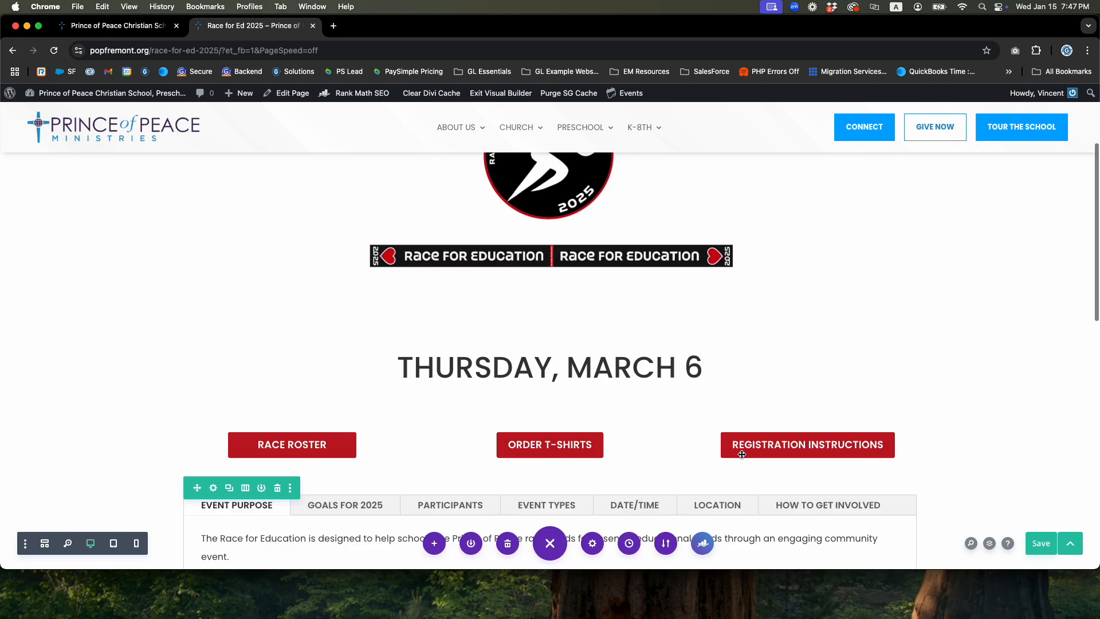
{"action": "left_click", "coordinate": [1044, 556]}
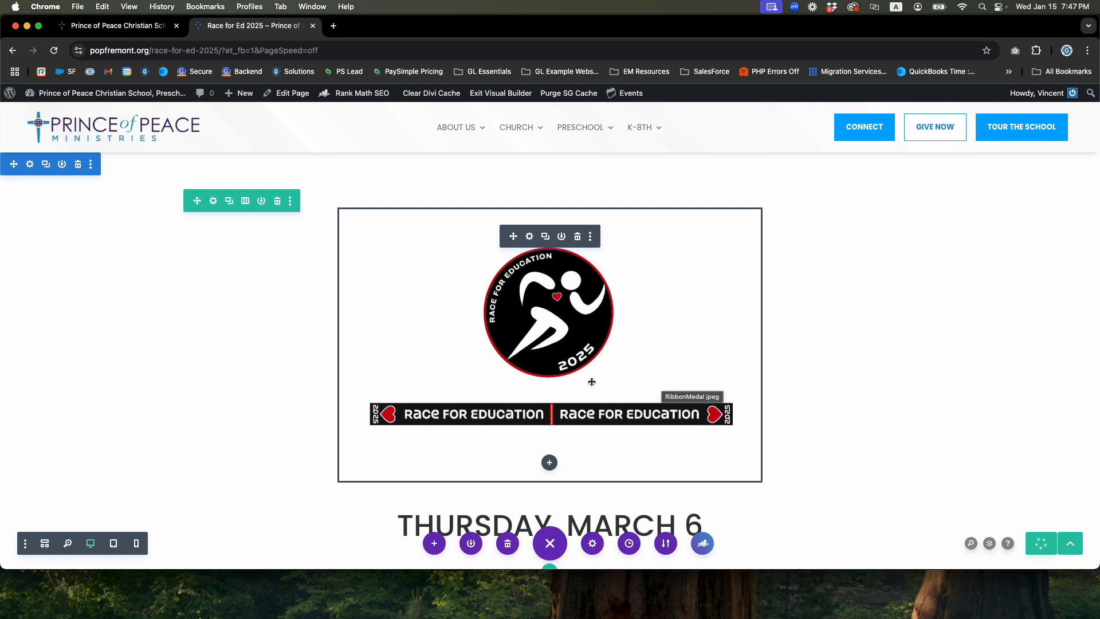
{"action": "scroll", "coordinate": [761, 394], "scroll_direction": "down", "scroll_amount": 3}
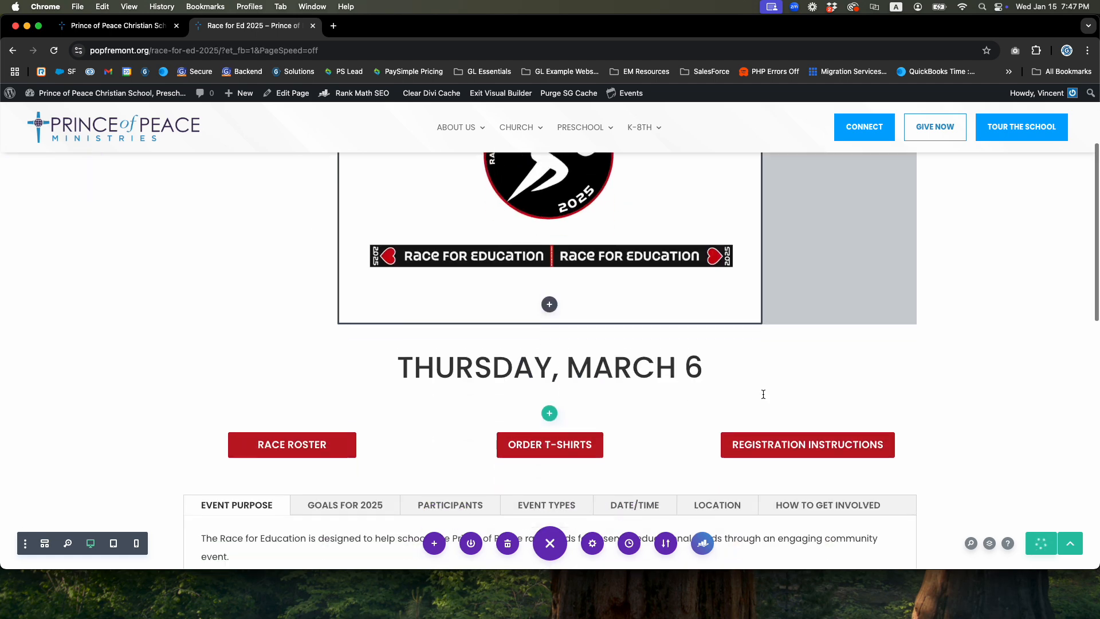
{"action": "scroll", "coordinate": [581, 392], "scroll_direction": "up", "scroll_amount": 3}
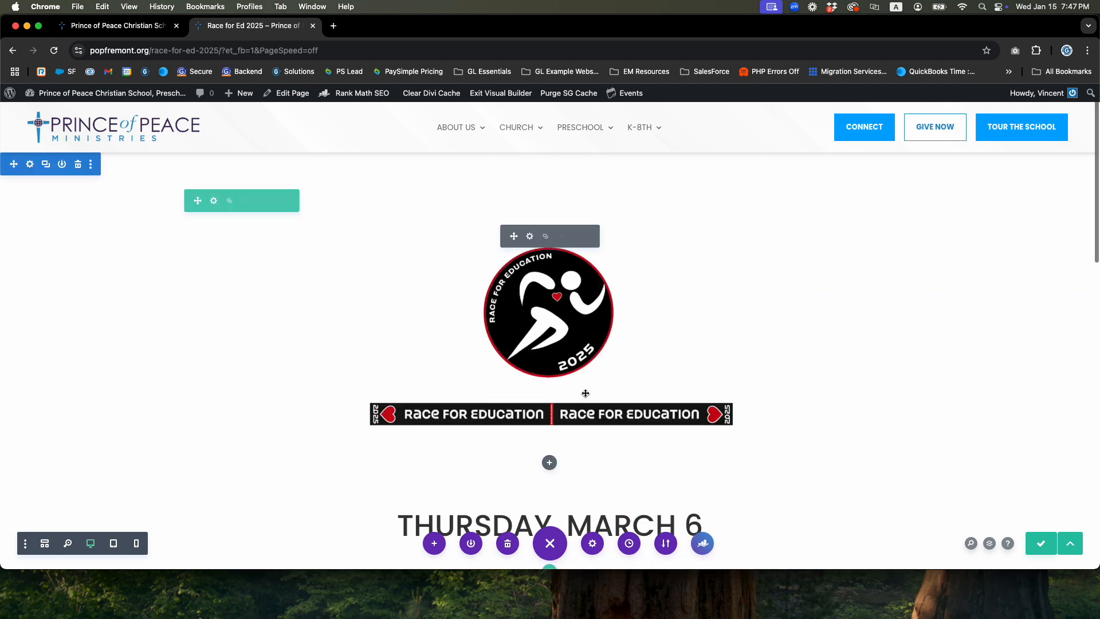